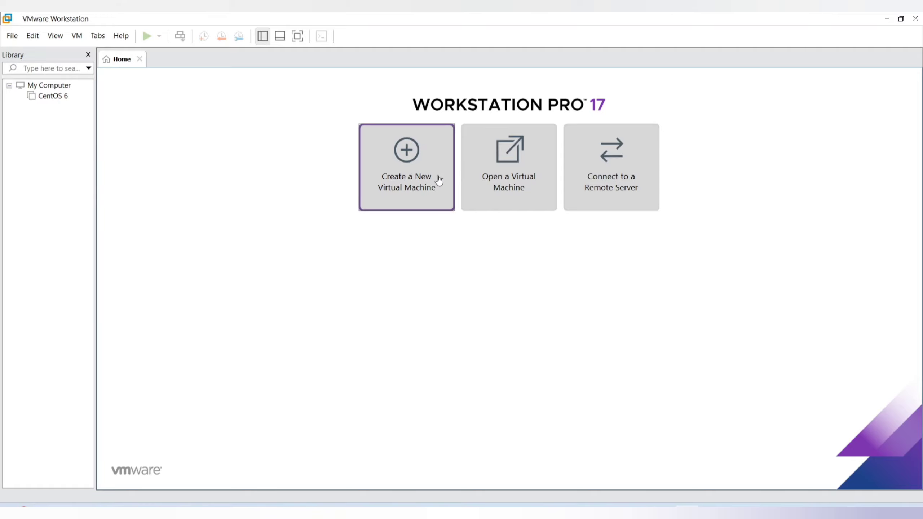
Set up a typical new virtual machine for Linux CentOS 7 64-bit, with the operating system installed later, and name it CentOS 7
left_click(413, 186)
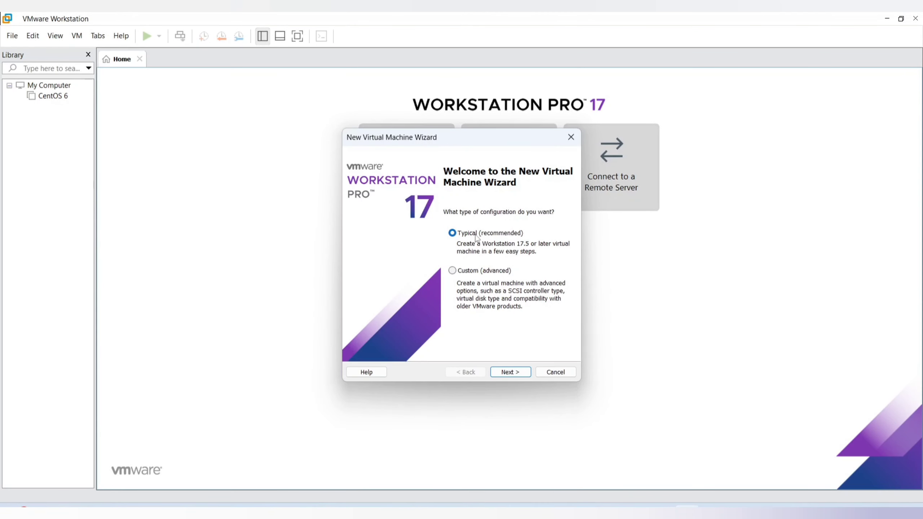
left_click(516, 374)
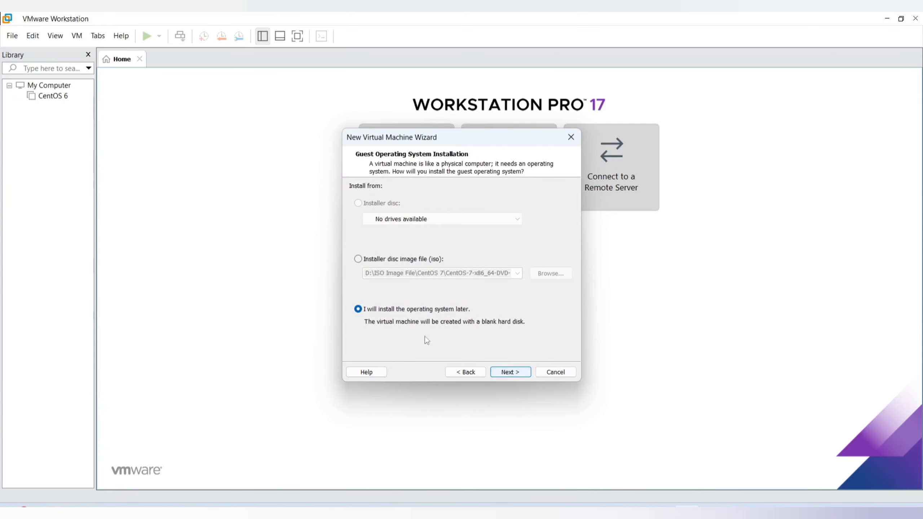
left_click(509, 371)
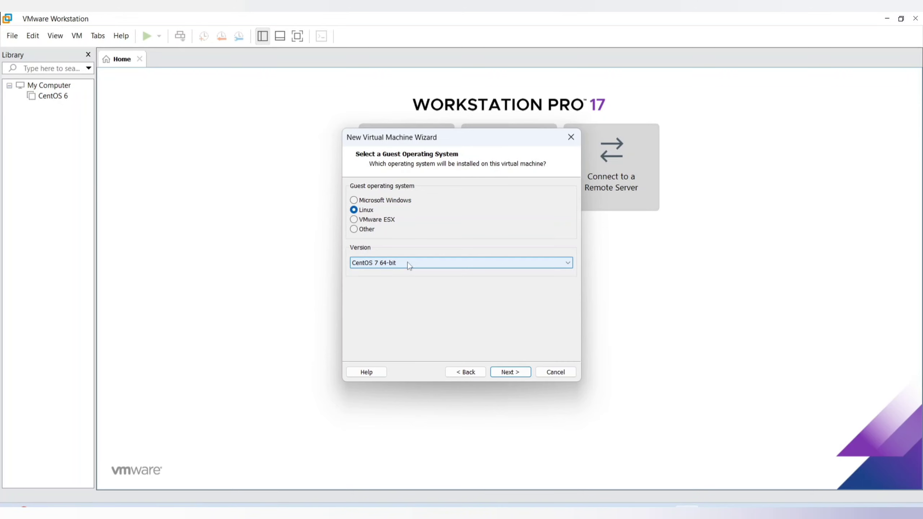
left_click(510, 373)
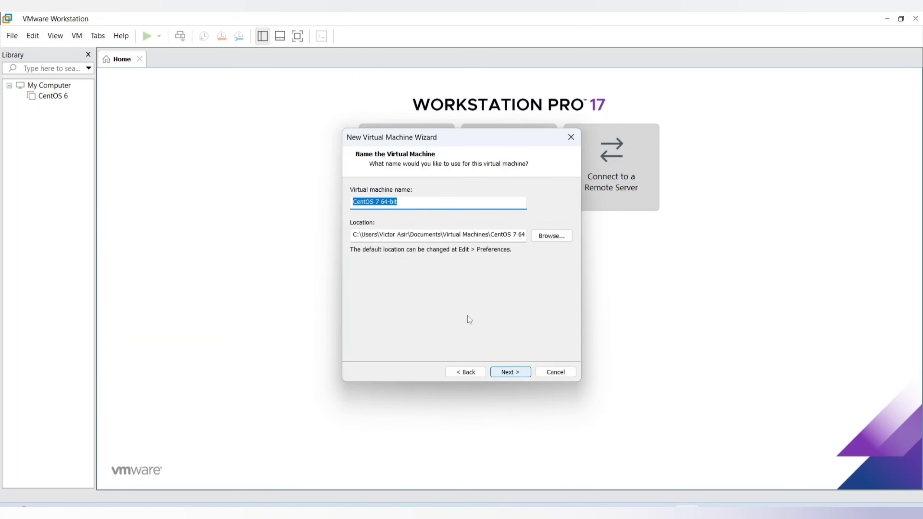
left_click_drag(379, 202, 490, 205)
key("BackSpace")
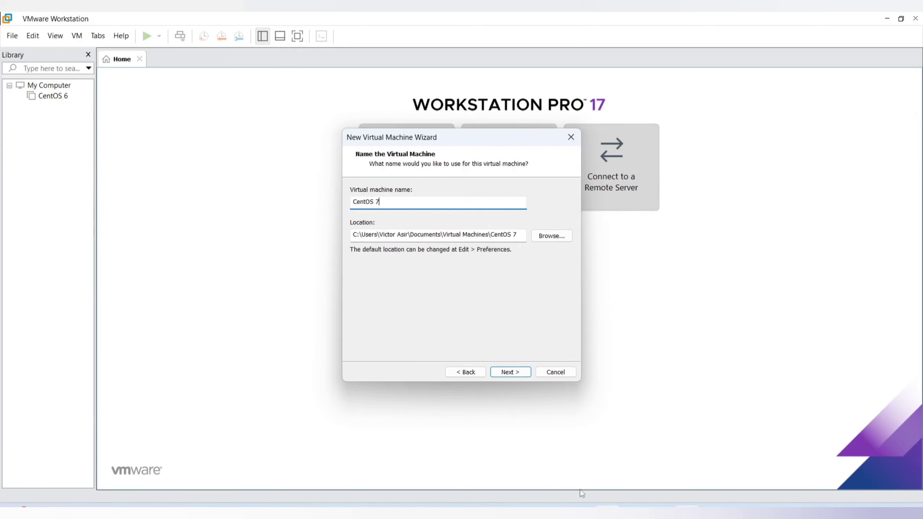
Switch to File Explorer and examine the CentOS 6 virtual machine's files in the Virtual Machines folder under Documents
left_click(621, 444)
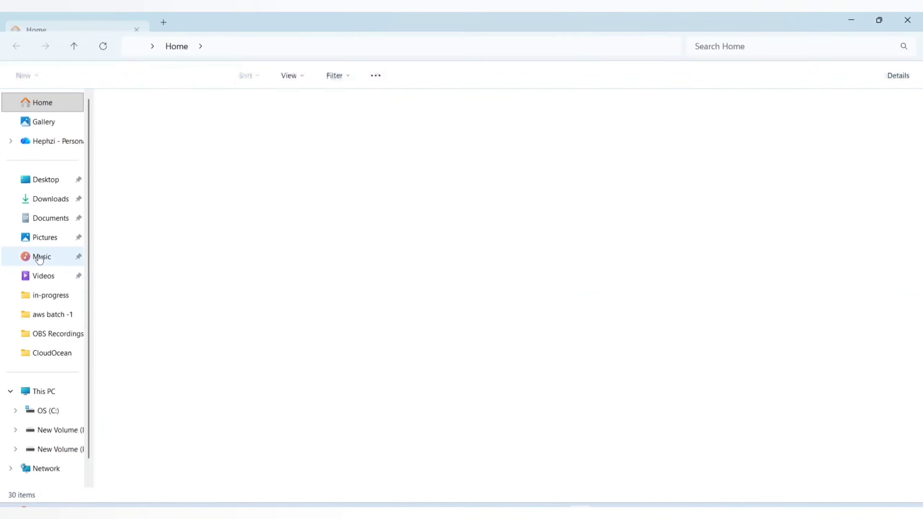
left_click(49, 220)
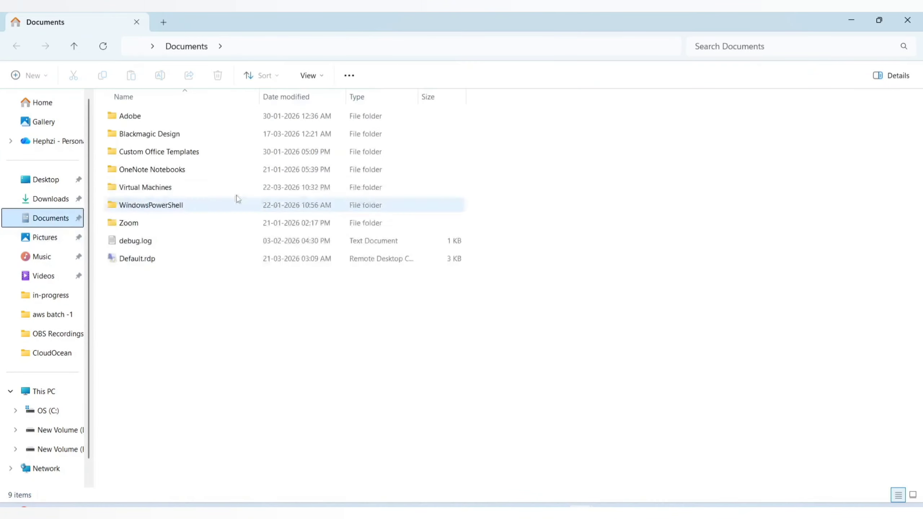
double_click(144, 187)
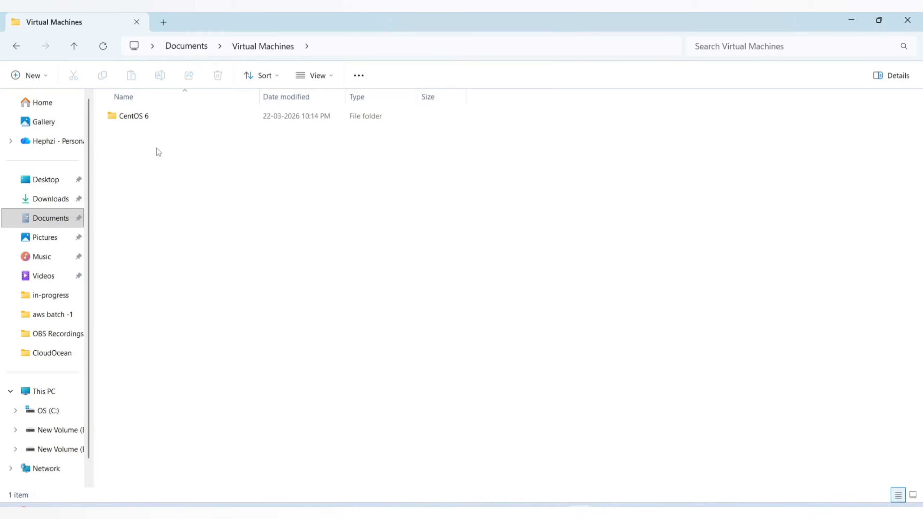
double_click(151, 114)
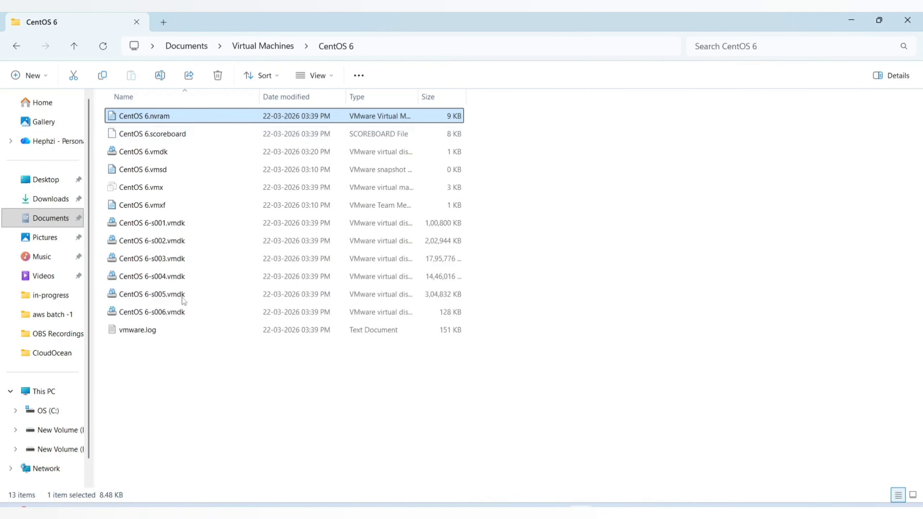
left_click(263, 438)
left_click(271, 50)
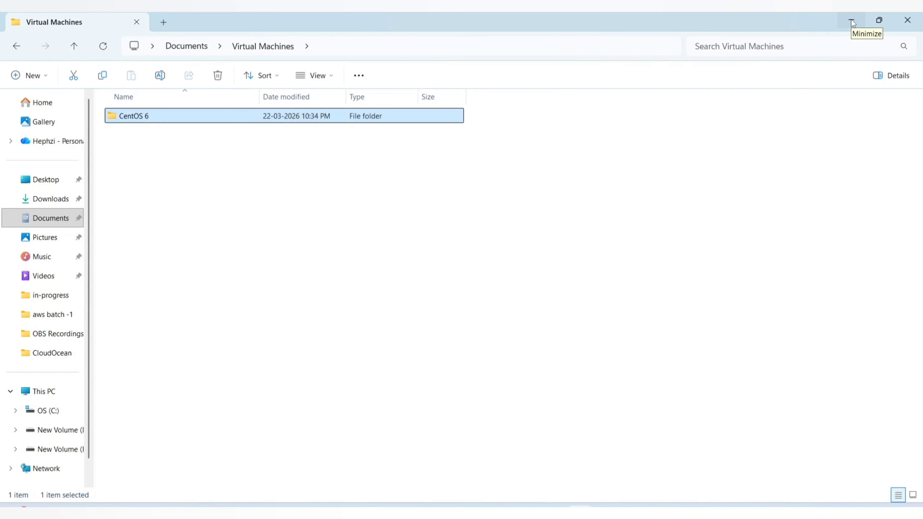
double_click(157, 120)
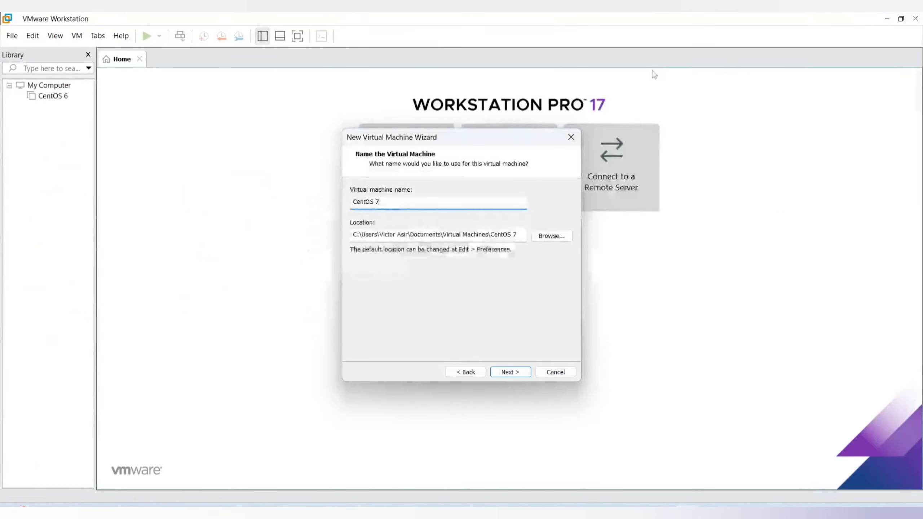
Accept a 20 GB virtual disk split into multiple files and finish creating the CentOS 7 virtual machine
left_click(520, 373)
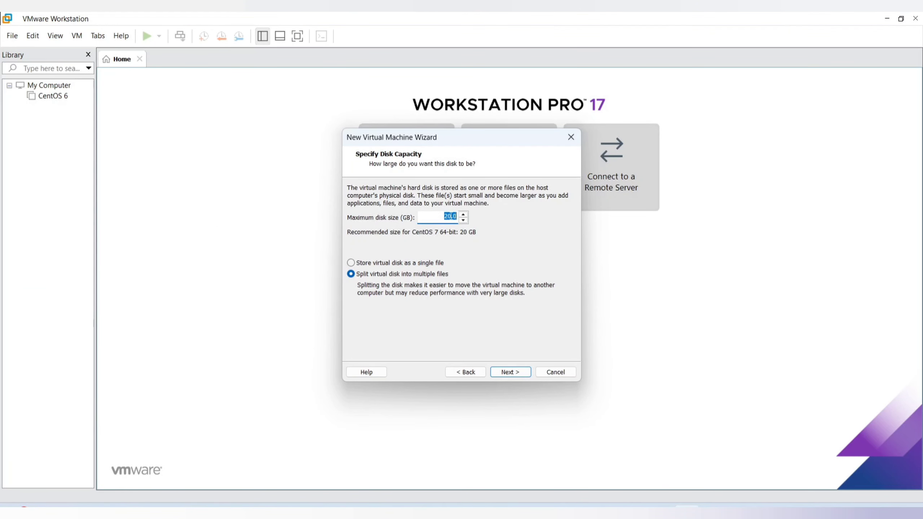
left_click(447, 218)
left_click(515, 371)
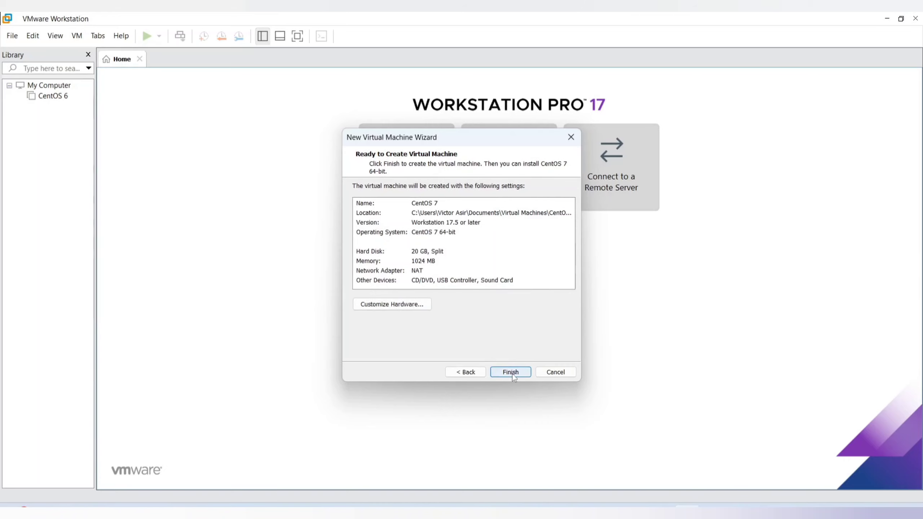
left_click(511, 372)
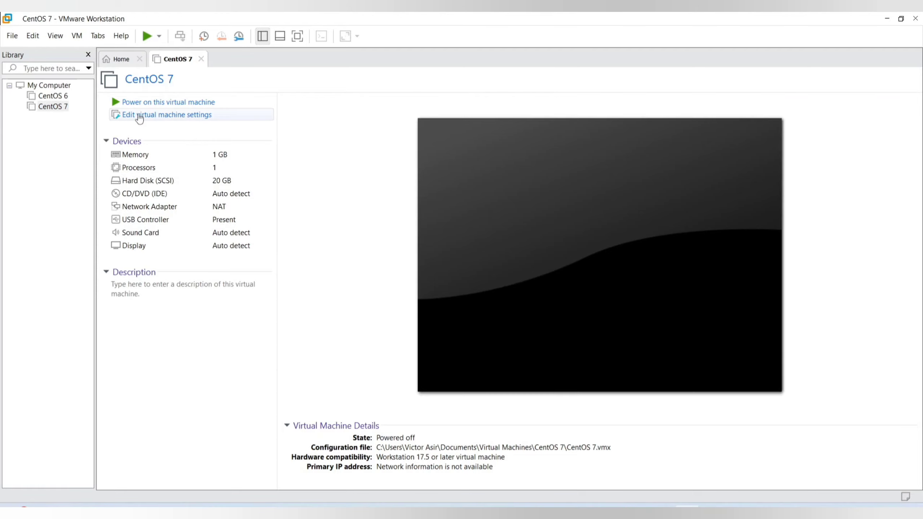
Set the CentOS 7 virtual machine's memory to 2 GB in its settings
left_click(139, 117)
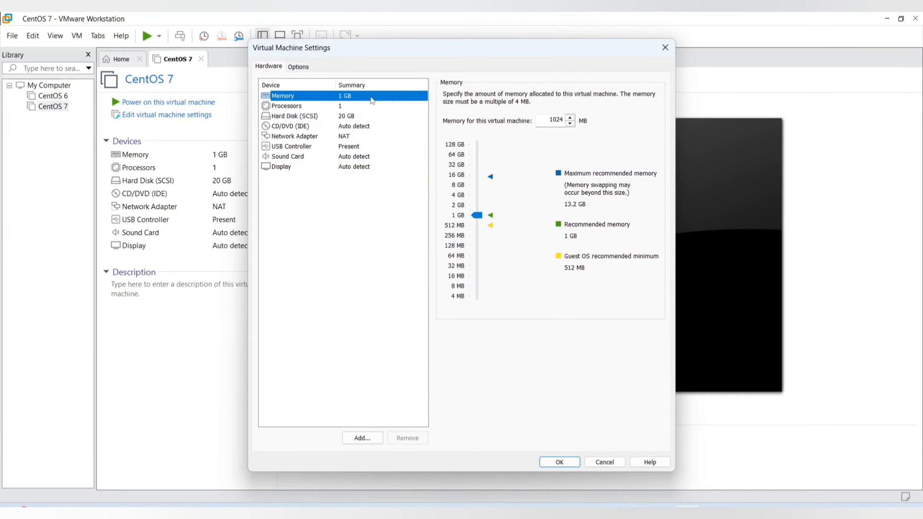
left_click(477, 205)
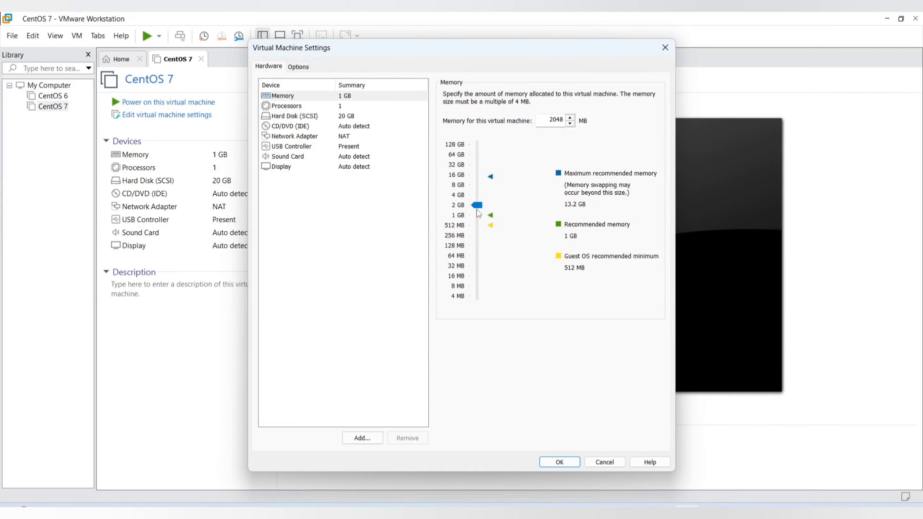
Set the number of processors to 2 and the number of cores per processor to 2
left_click(299, 110)
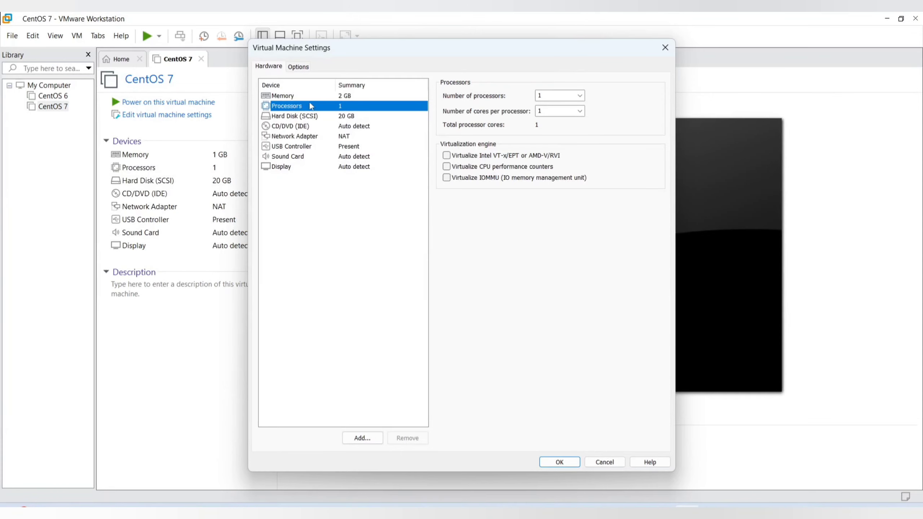
left_click(579, 111)
left_click(556, 128)
left_click(579, 96)
left_click(564, 115)
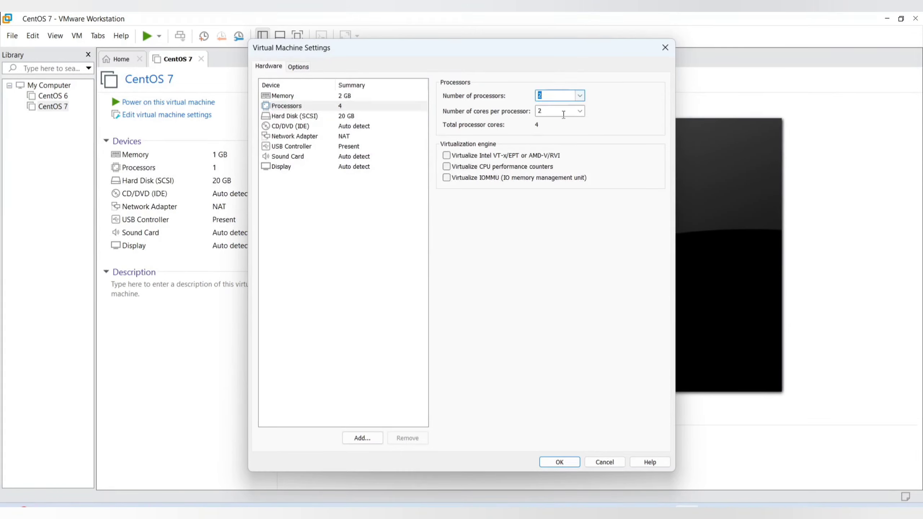
left_click(356, 206)
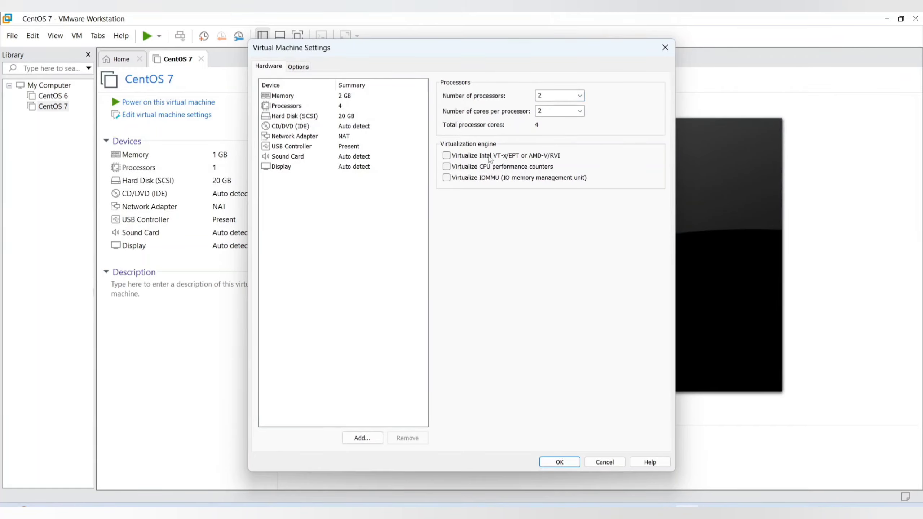
Set the number of processors and the number of cores per processor both to 1
left_click(580, 96)
left_click(550, 109)
left_click(581, 114)
left_click(555, 121)
left_click(353, 196)
Attach CentOS-7-x86_64-DVD-1708.iso from the D: drive's ISO Image File\CentOS 7 folder to the CD/DVD drive
left_click(301, 117)
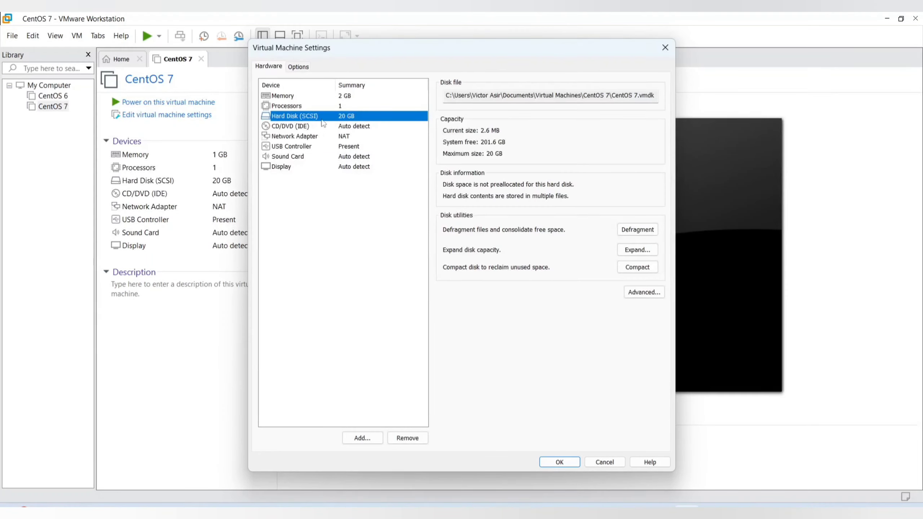
left_click(310, 129)
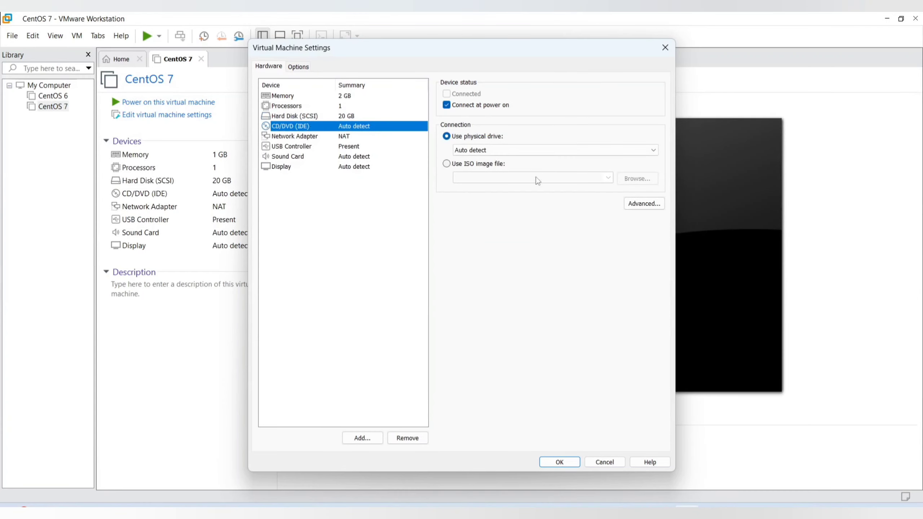
left_click(473, 165)
left_click(637, 179)
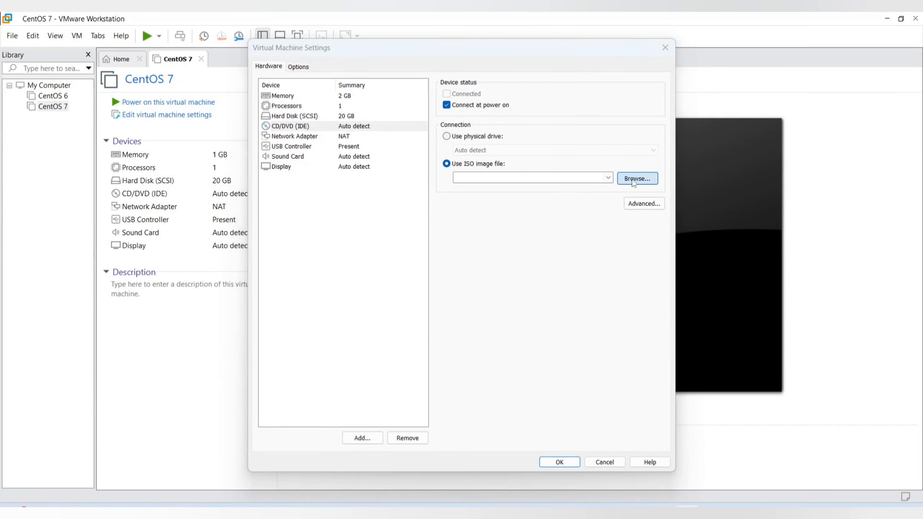
scroll(315, 264, "down", 5)
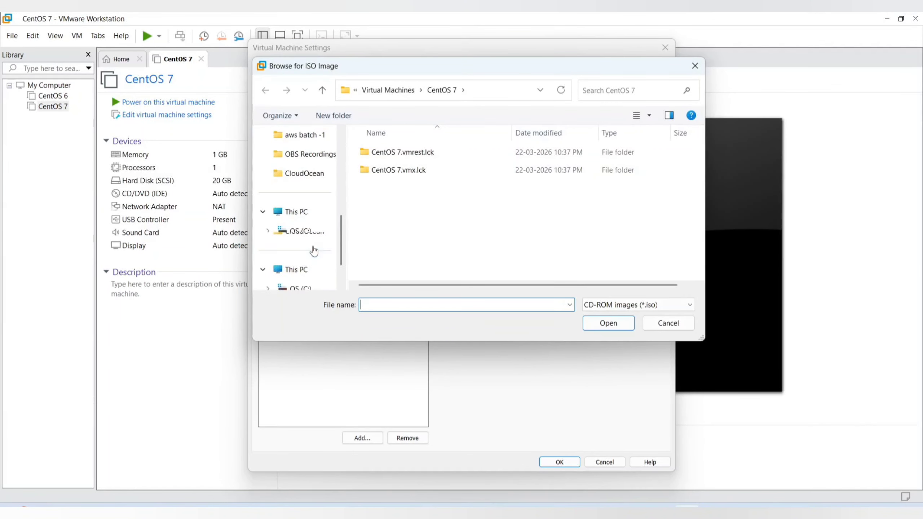
left_click(319, 250)
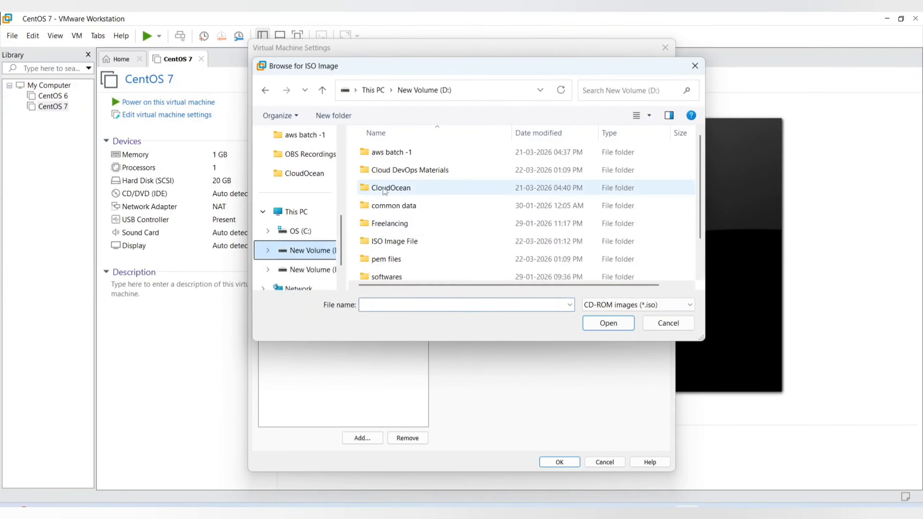
double_click(396, 241)
double_click(383, 170)
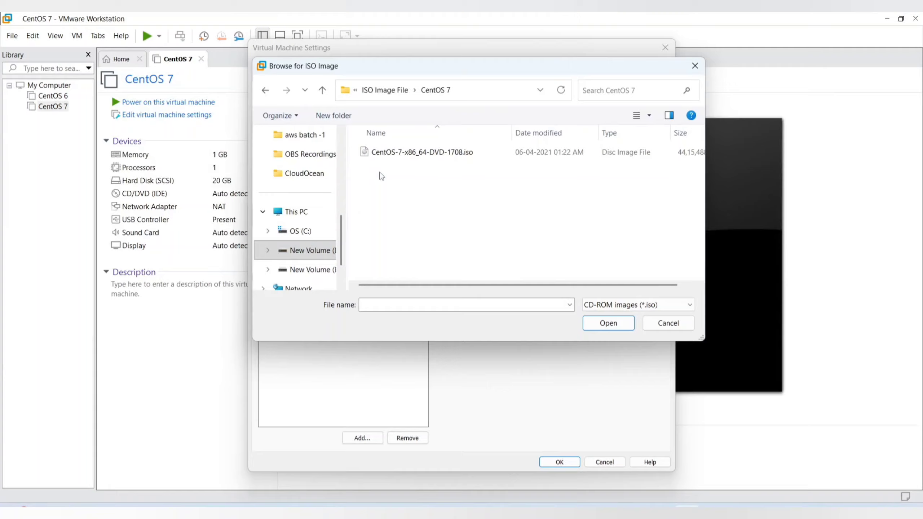
left_click(400, 154)
left_click(609, 325)
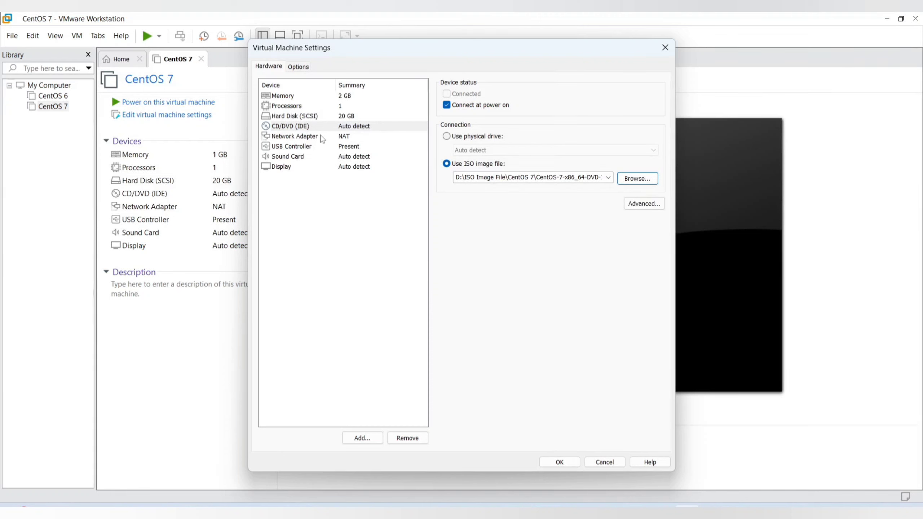
Set the network adapter to Bridged with the physical network connection state replicated, and save the virtual machine settings
left_click(308, 137)
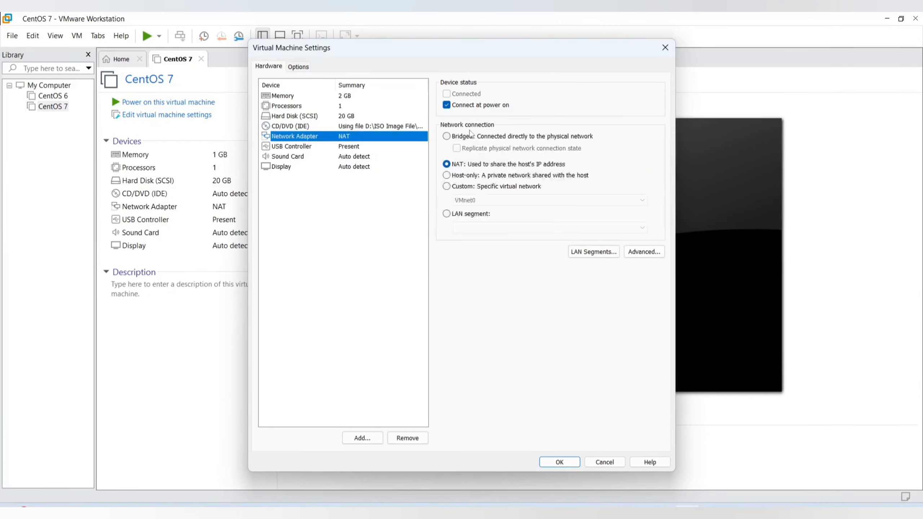
left_click(446, 137)
left_click(456, 148)
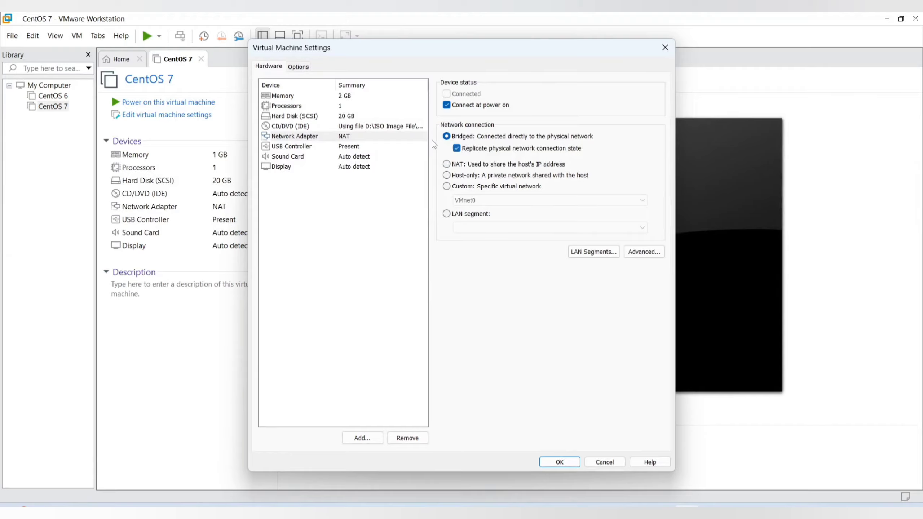
left_click(559, 462)
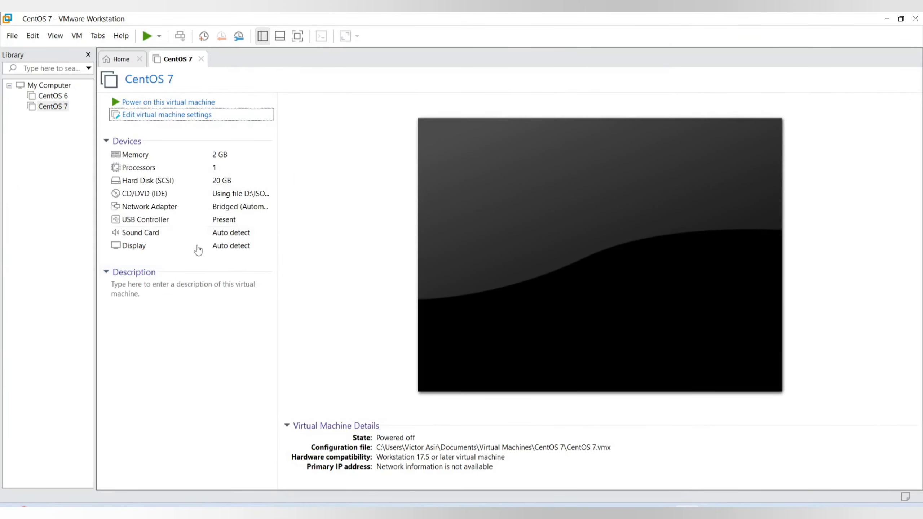
Power on the CentOS 7 virtual machine, dismiss the side channel mitigations hint, and direct input to its boot screen
left_click(160, 104)
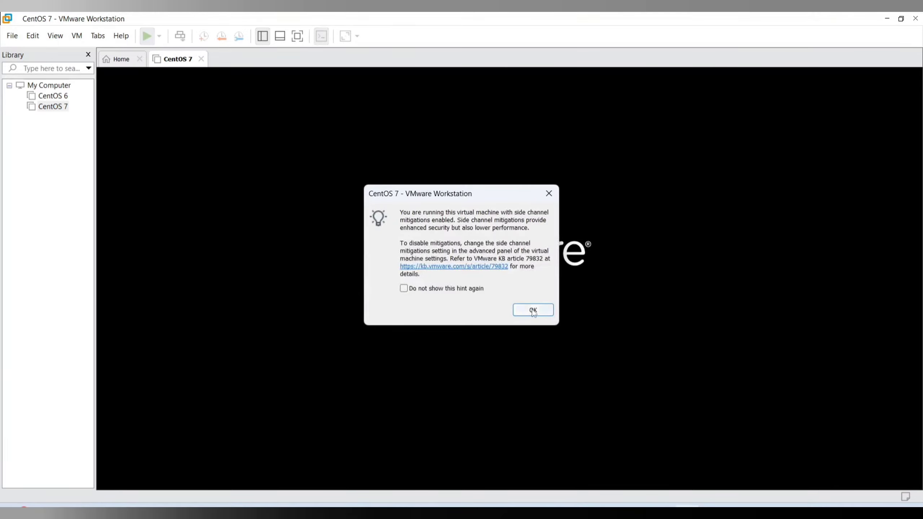
left_click(533, 312)
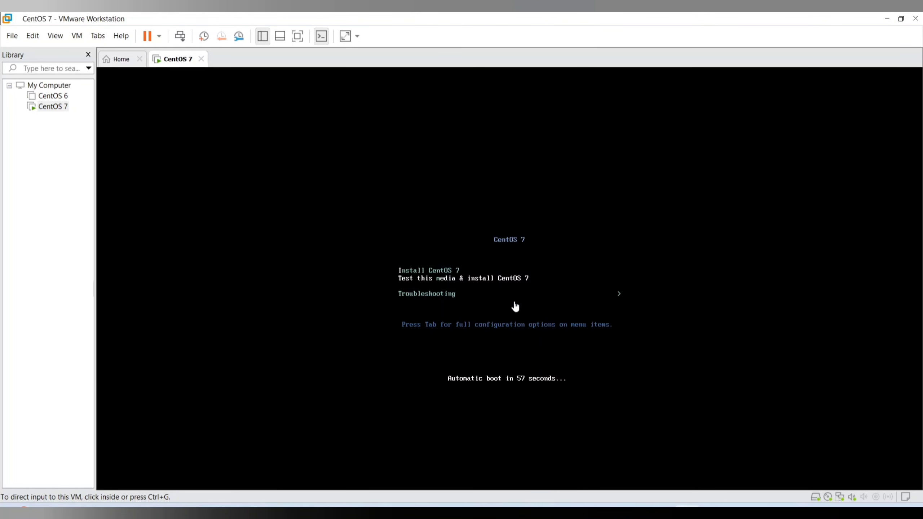
left_click(552, 279)
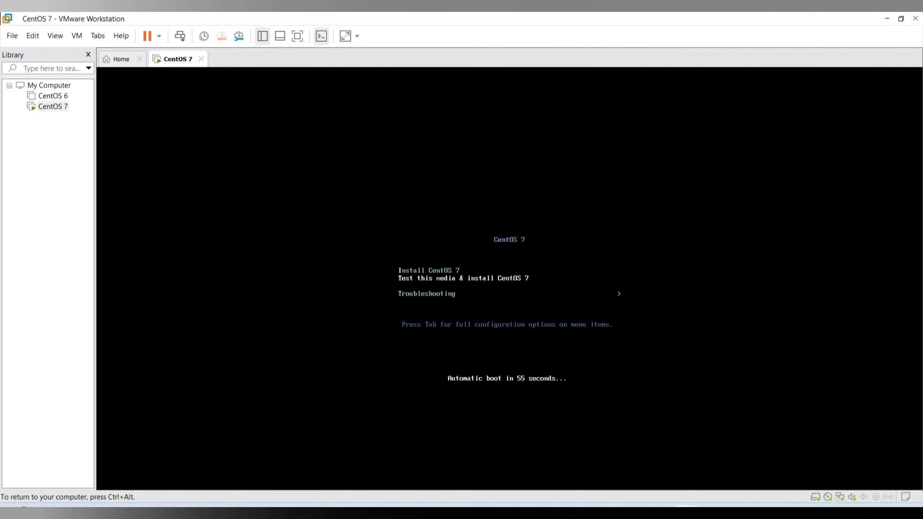
Start Install CentOS 7 from the boot menu and continue with English (United States) as the installation language
key("Up")
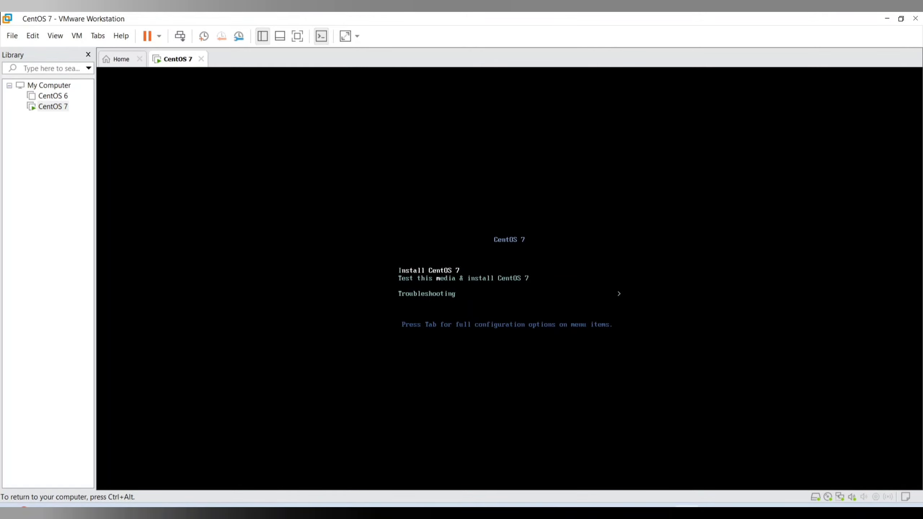
key("Down")
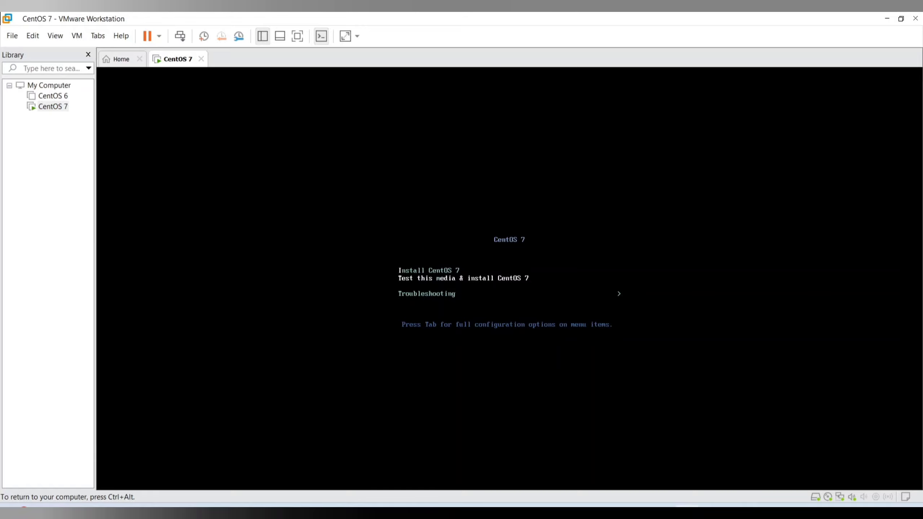
key("Up")
key("Down")
key("Up")
key("Down")
key("Up")
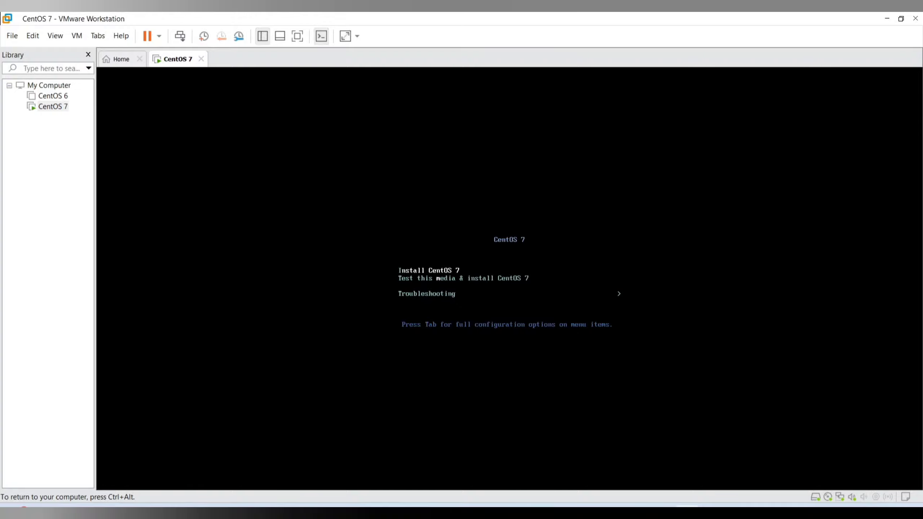
key("Return")
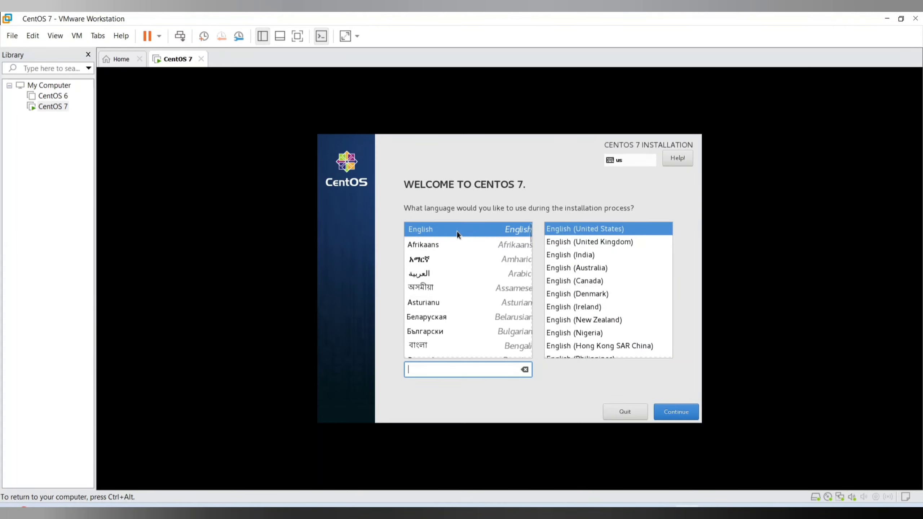
left_click(673, 411)
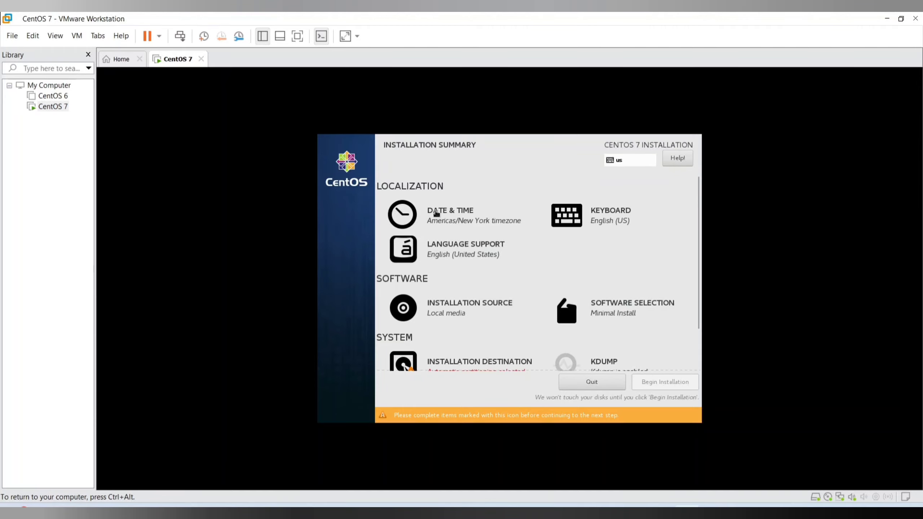
Set the installation's date and time zone to region Asia, city Kolkata
left_click(408, 217)
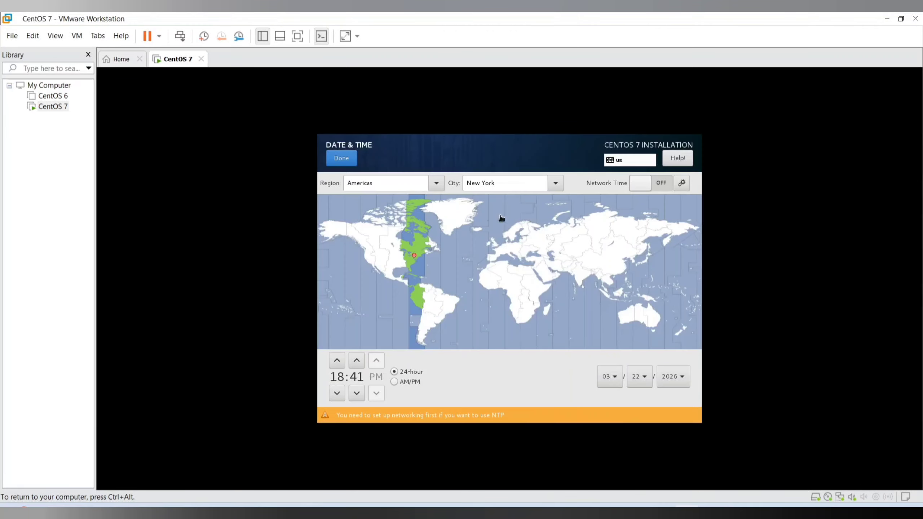
left_click(592, 275)
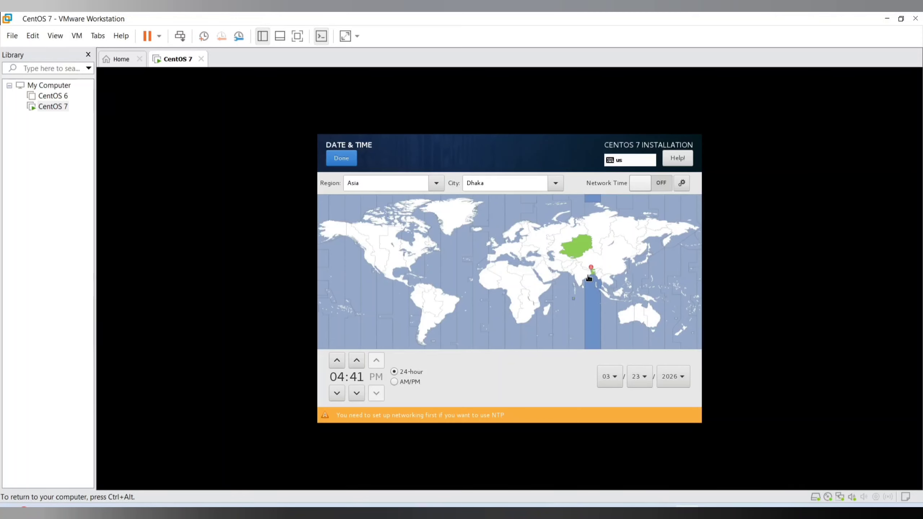
left_click(590, 276)
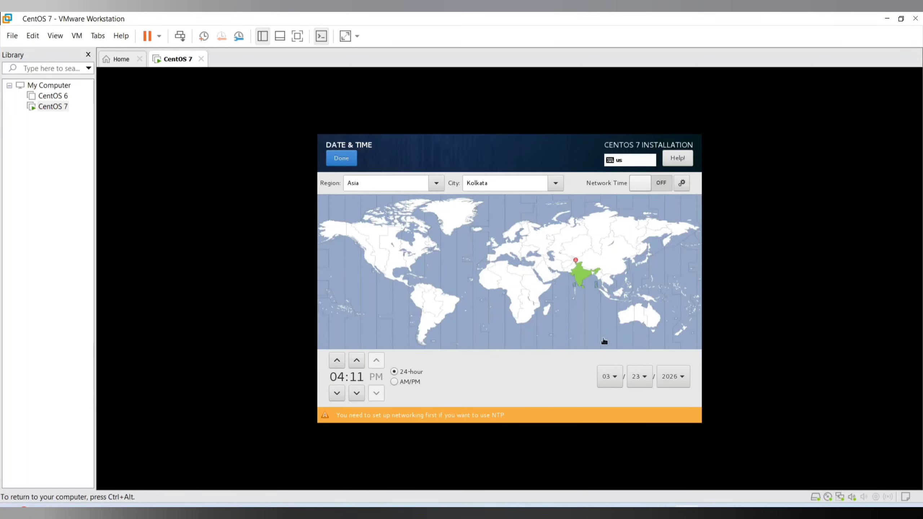
left_click(342, 159)
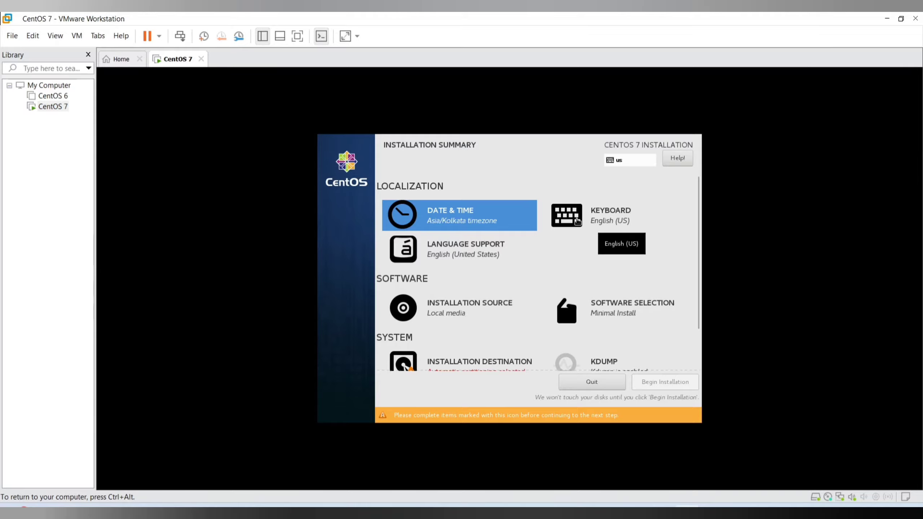
Review the keyboard layout, language support and installation source settings, leaving each at its default
left_click(577, 221)
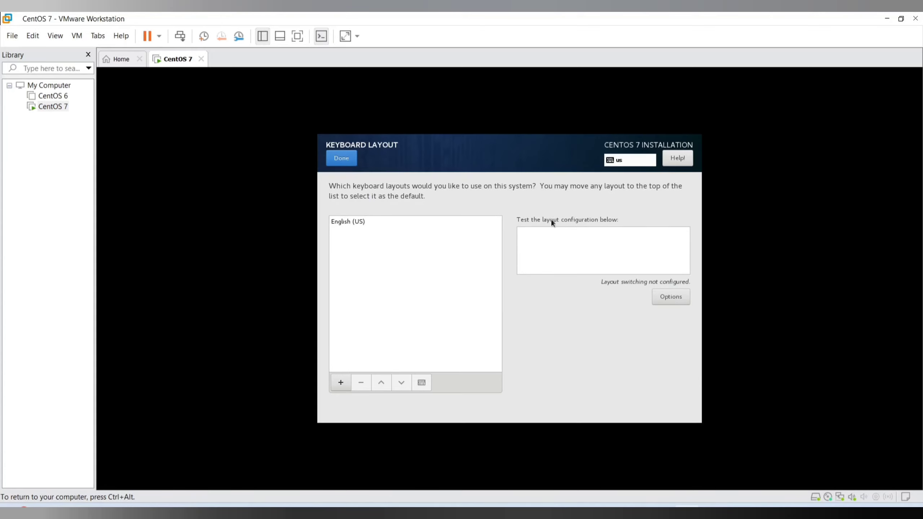
left_click(339, 157)
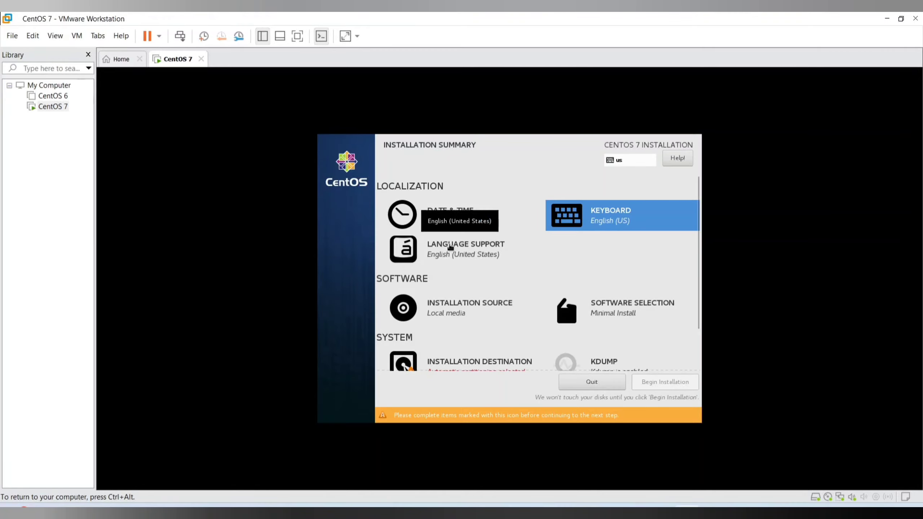
left_click(420, 249)
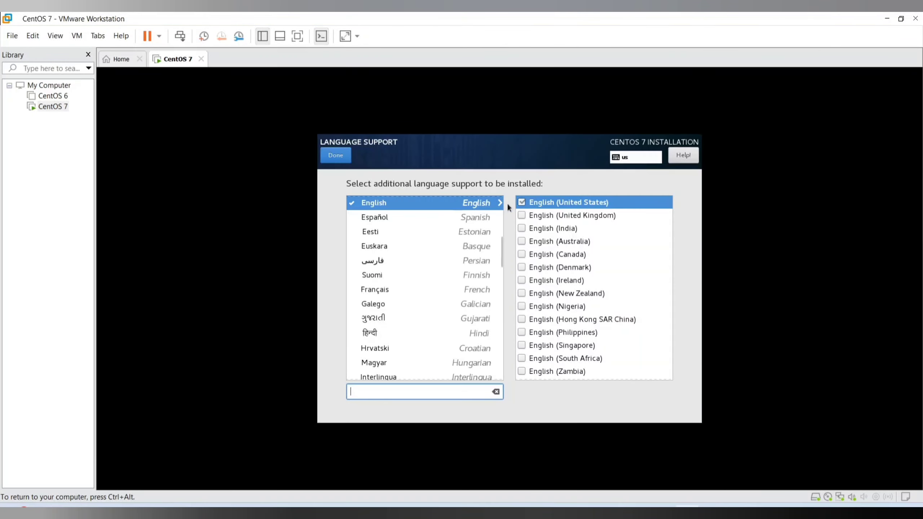
left_click(336, 153)
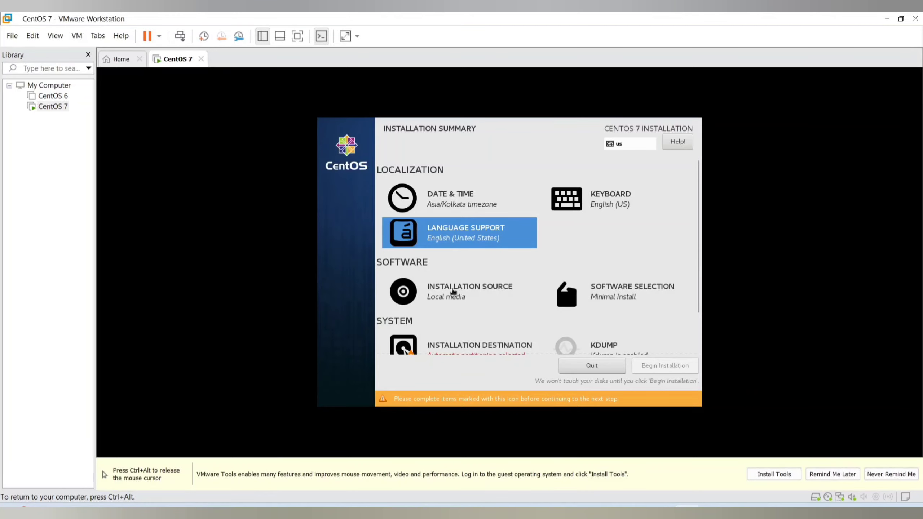
left_click(452, 291)
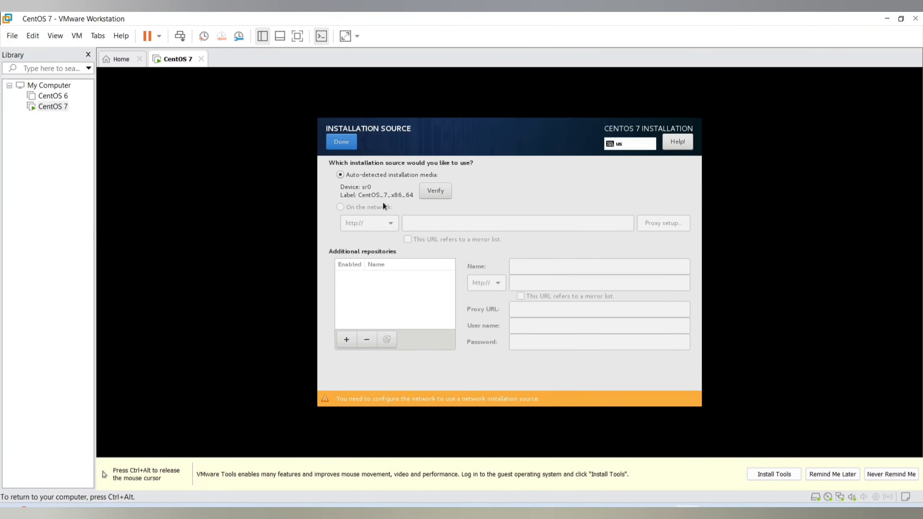
left_click(340, 142)
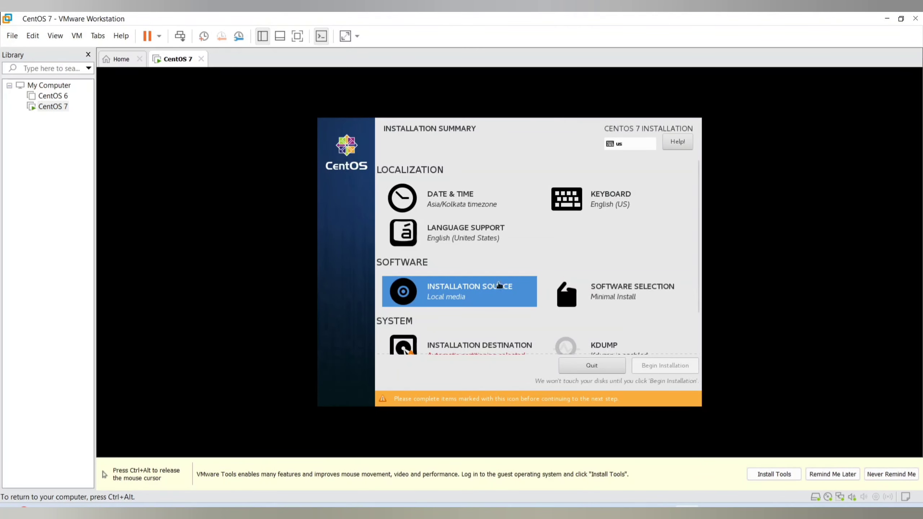
Choose GNOME Desktop as the base environment in the software selection, without any add-ons
left_click(602, 297)
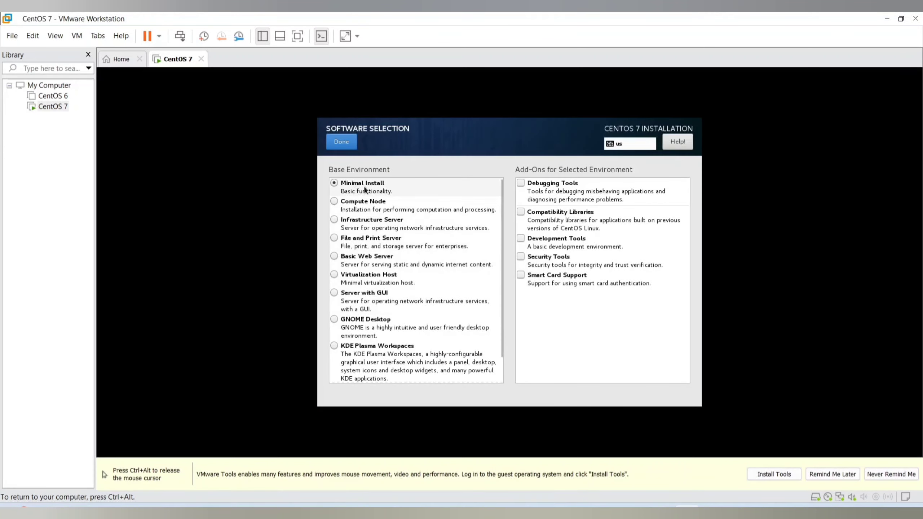
left_click(334, 320)
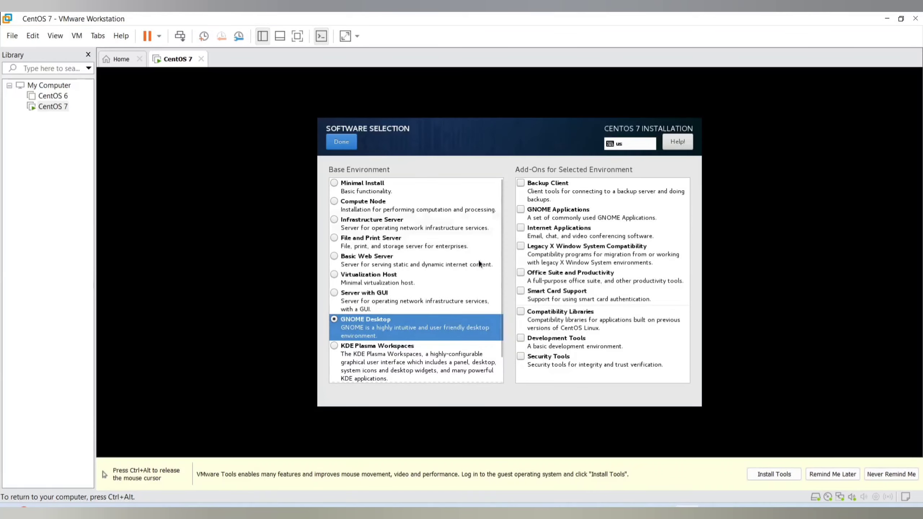
left_click(345, 140)
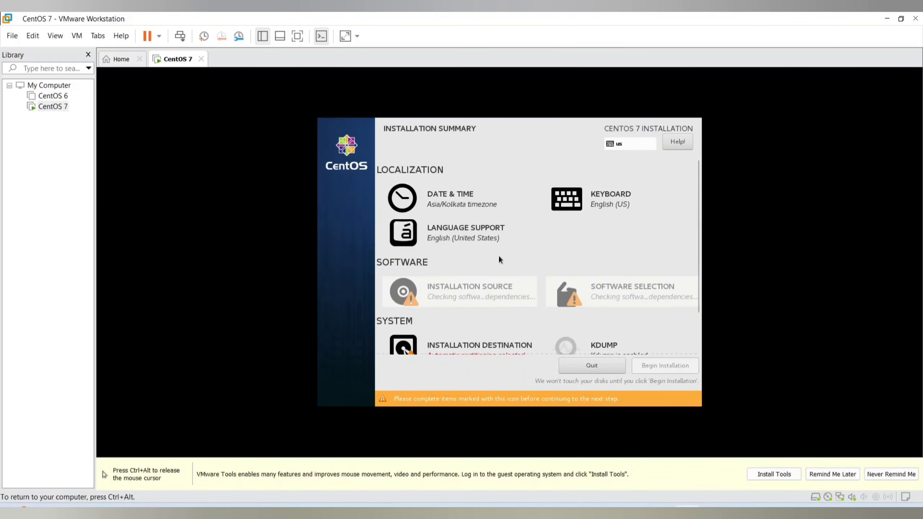
Choose to configure partitioning manually on the VMware virtual disk, using LVM as the partitioning scheme
scroll(501, 250, "down", 1)
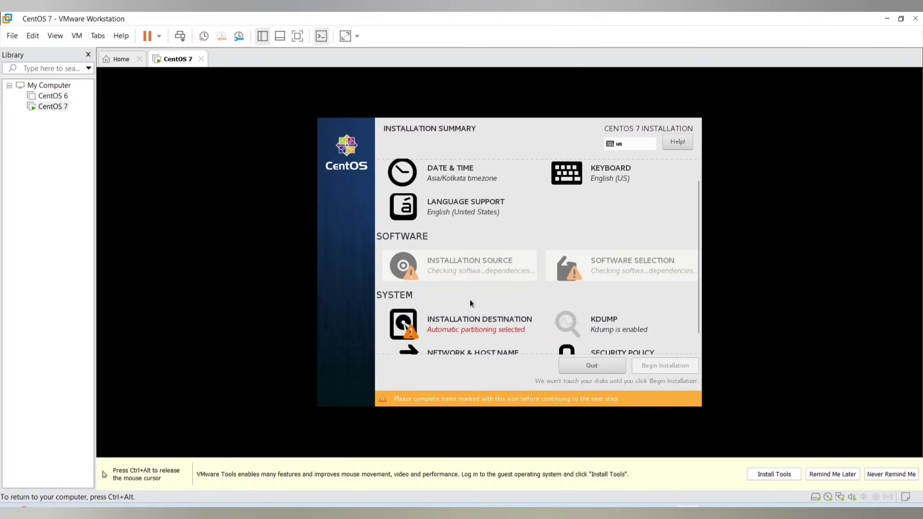
left_click(447, 329)
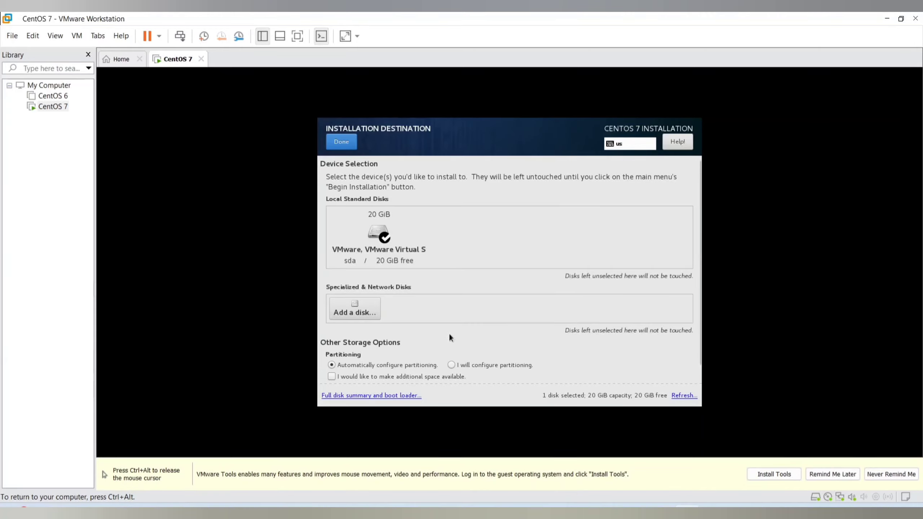
left_click(451, 364)
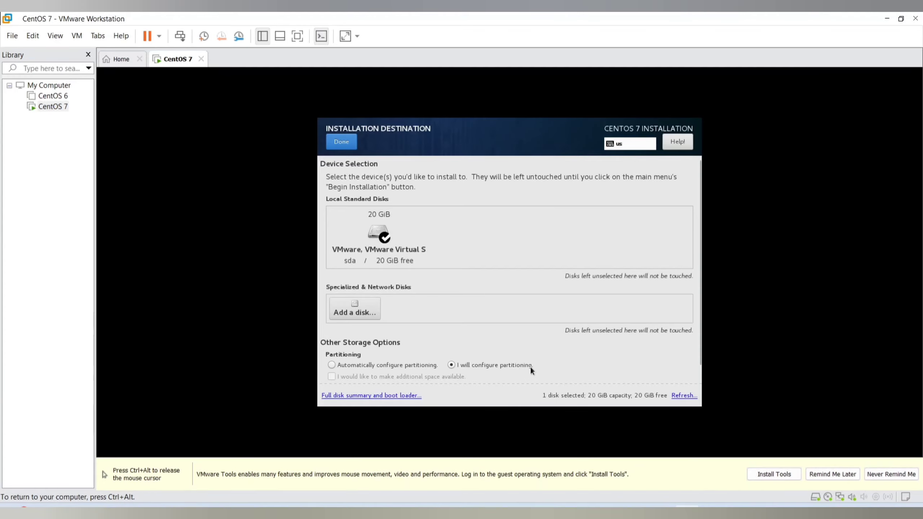
left_click(348, 145)
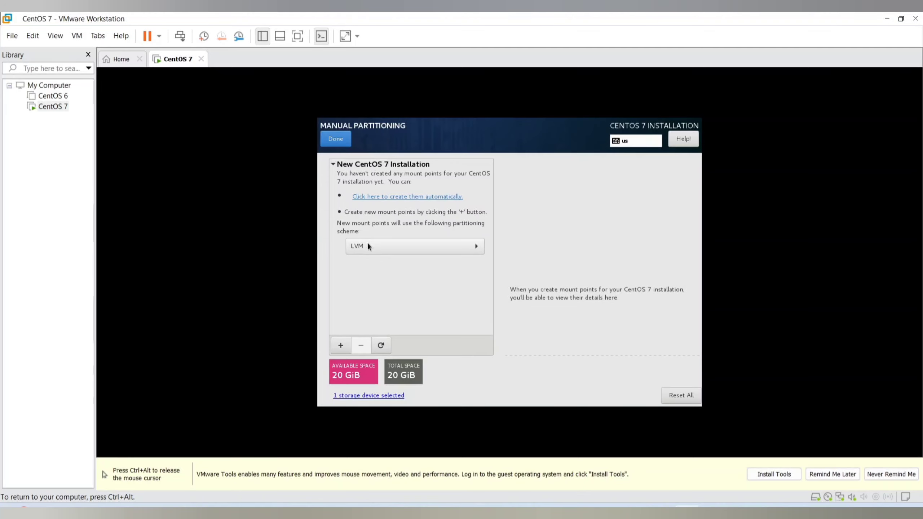
left_click(429, 247)
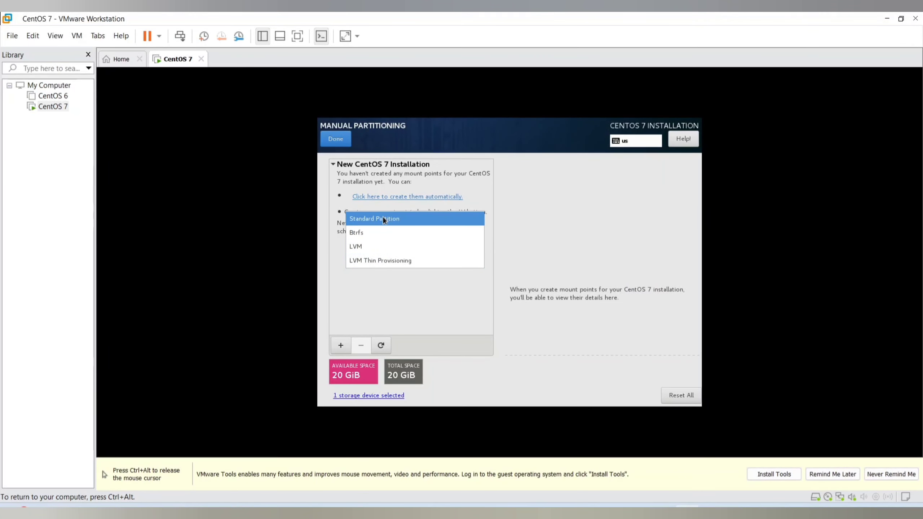
left_click(364, 250)
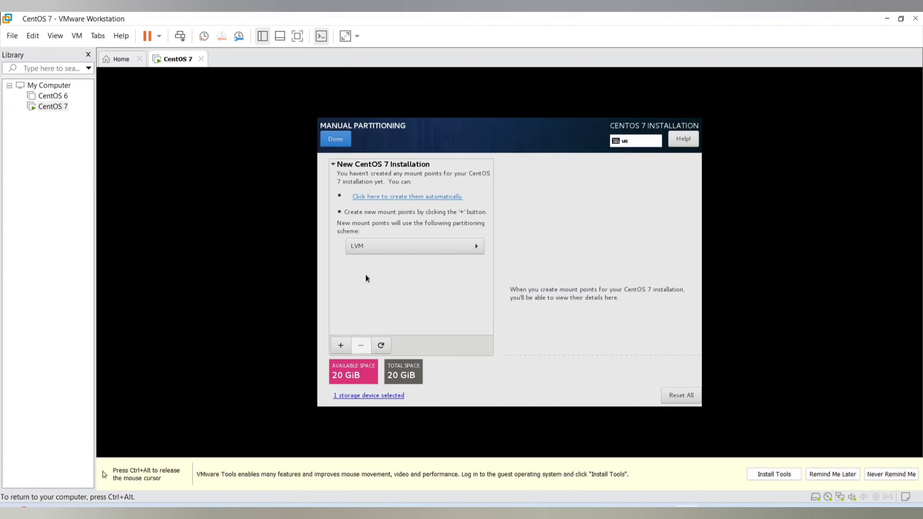
Add a /boot mount point with a desired capacity of 1G
left_click(341, 345)
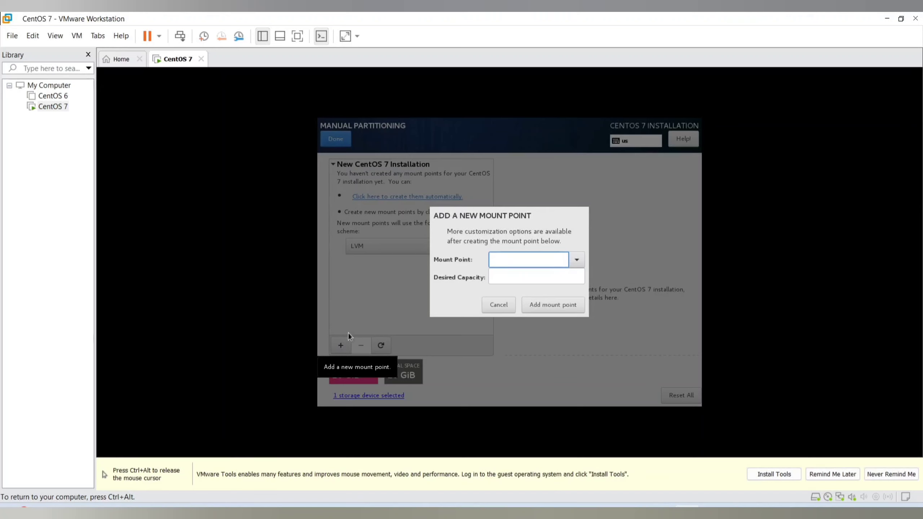
left_click(576, 259)
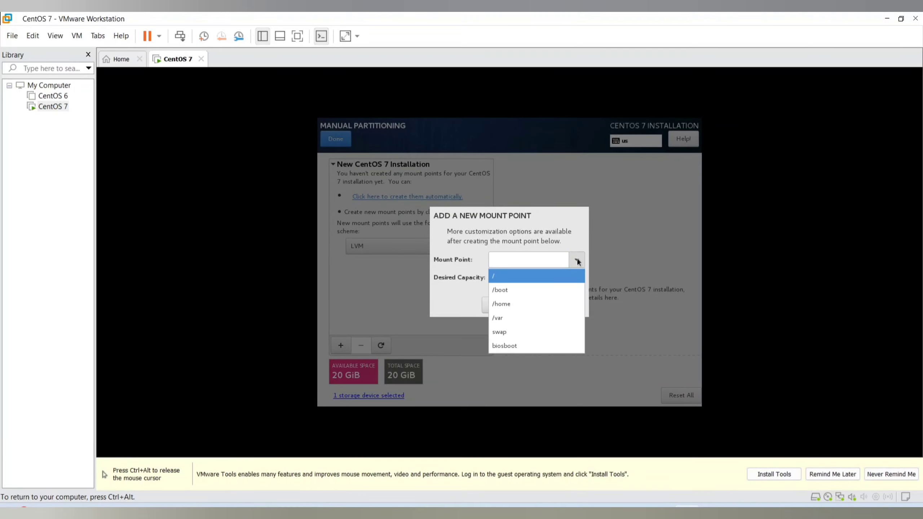
left_click(543, 290)
left_click(520, 276)
type("1")
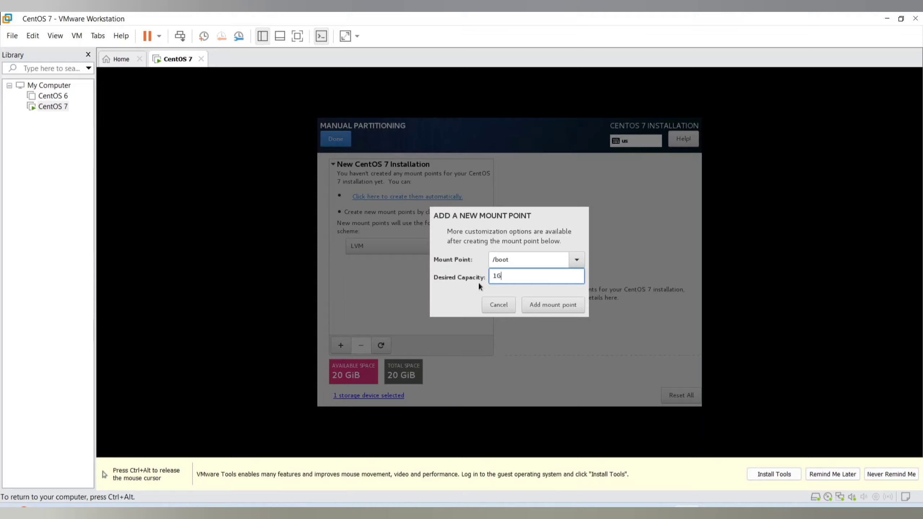
type("G")
left_click(543, 309)
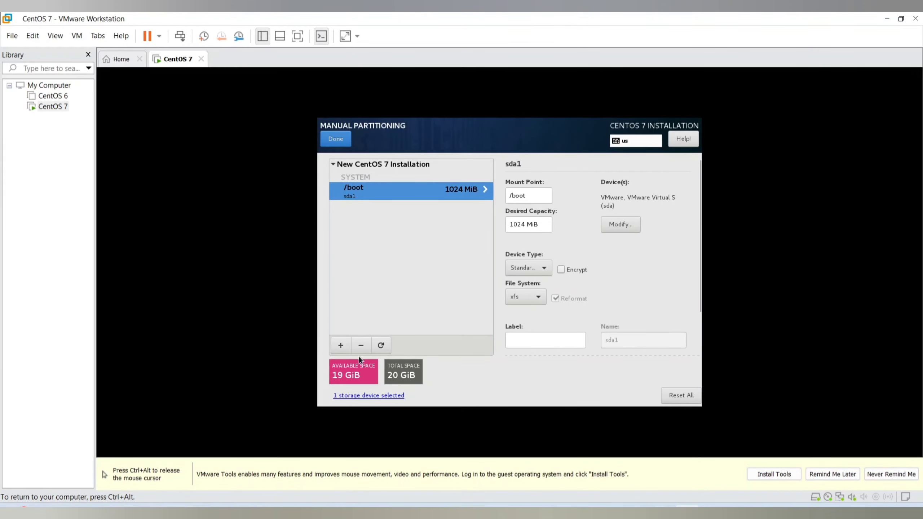
Add a /home mount point with a desired capacity of 2G
left_click(341, 345)
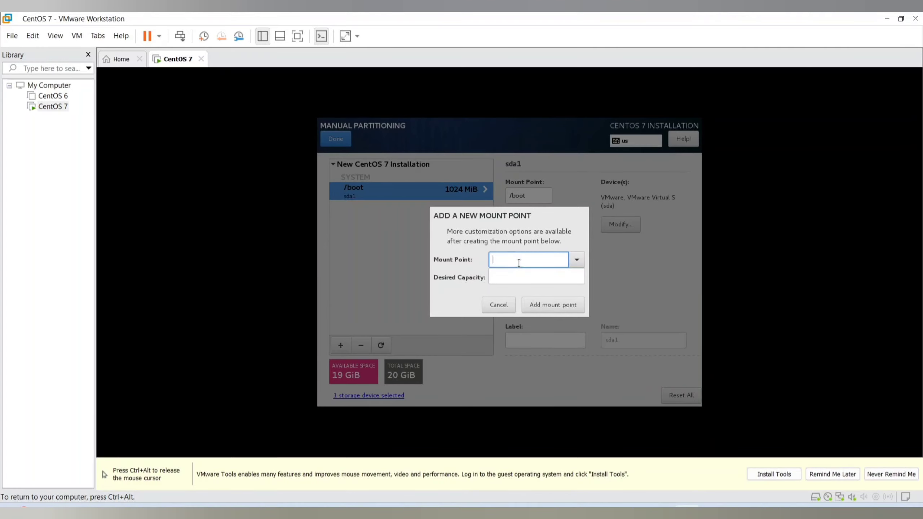
left_click(577, 260)
left_click(530, 289)
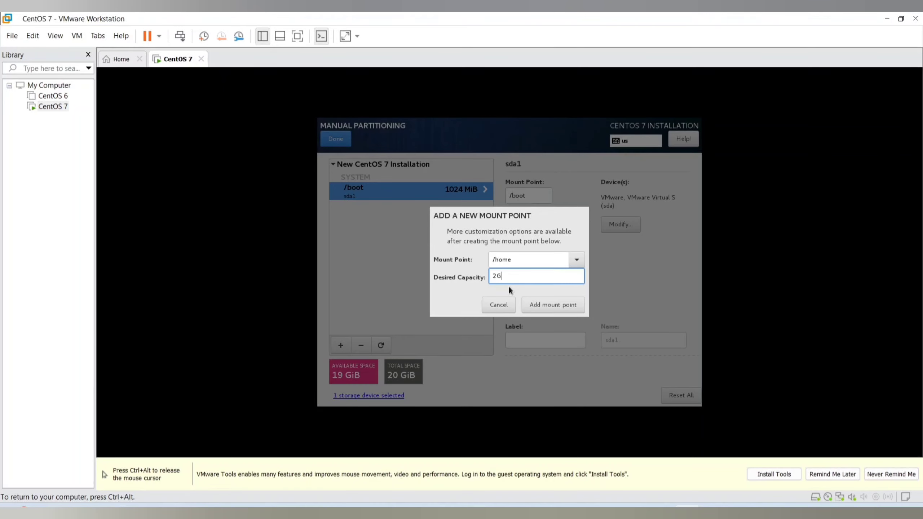
type("2G")
left_click(543, 303)
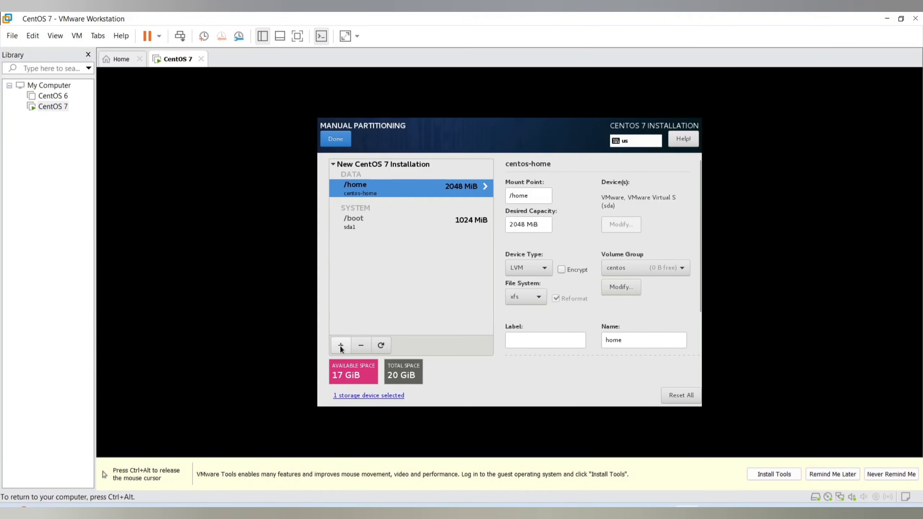
Add a /var mount point with a desired capacity of 1 GiB (1024 MiB)
left_click(341, 347)
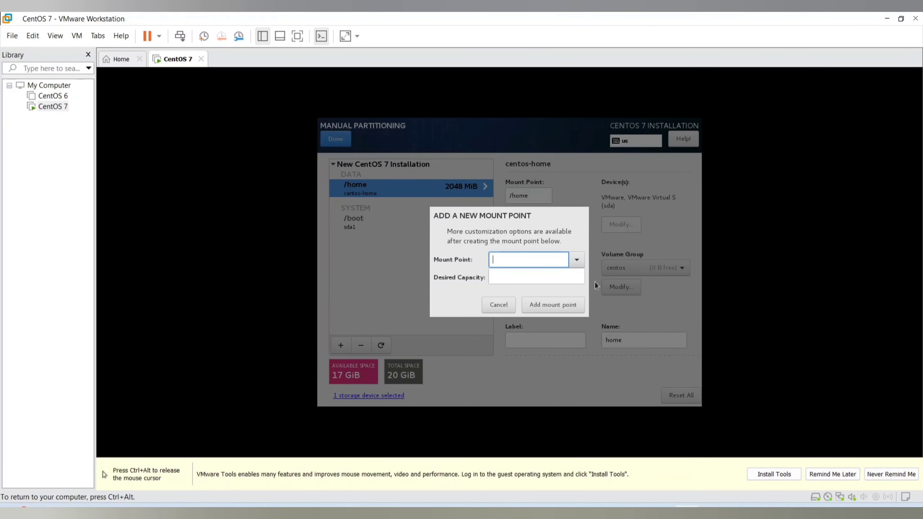
left_click(576, 259)
left_click(529, 294)
left_click(515, 278)
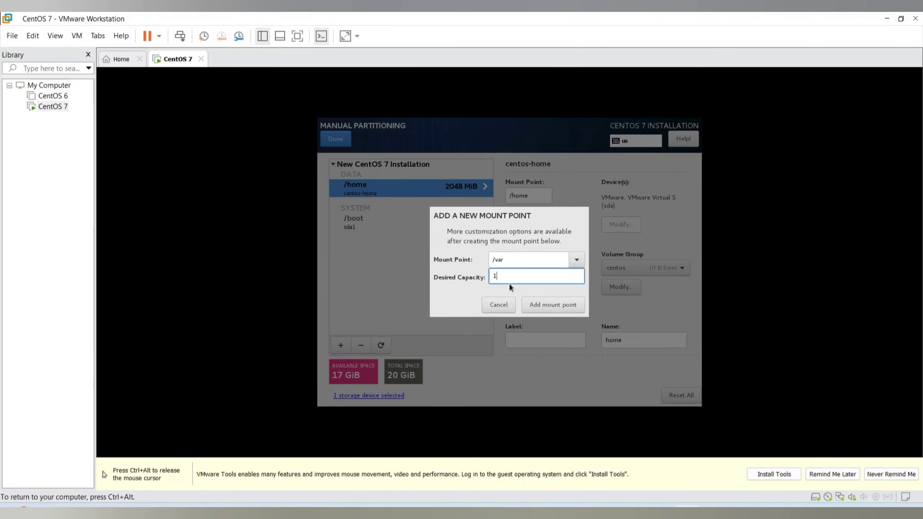
left_click(559, 306)
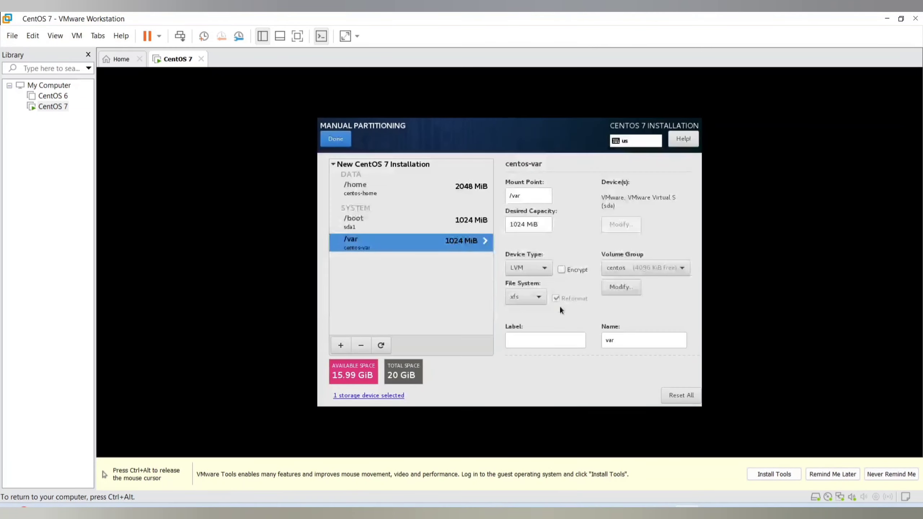
Add a swap mount point with a desired capacity of 4G
left_click(340, 345)
left_click(578, 259)
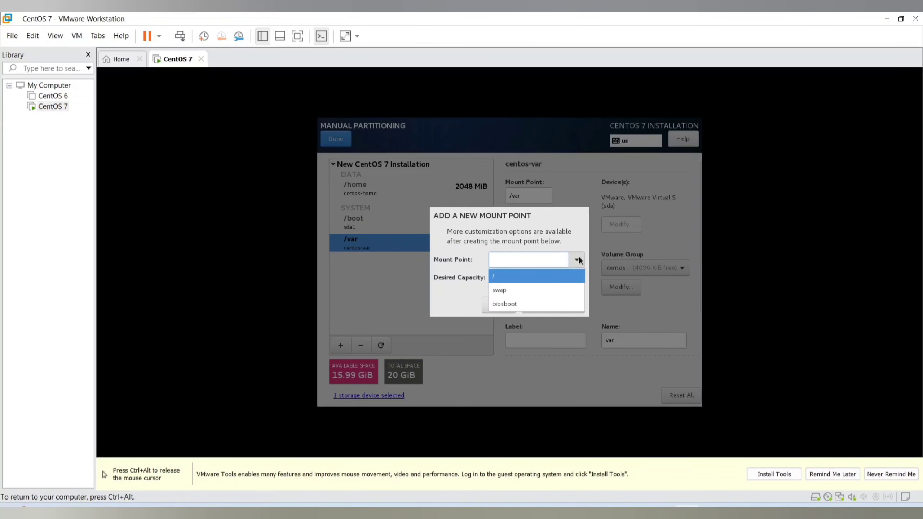
left_click(545, 290)
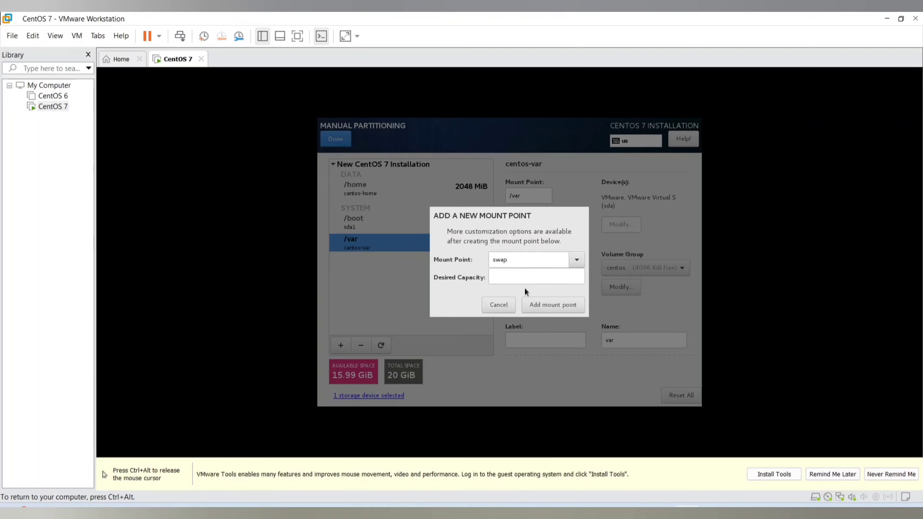
left_click(522, 276)
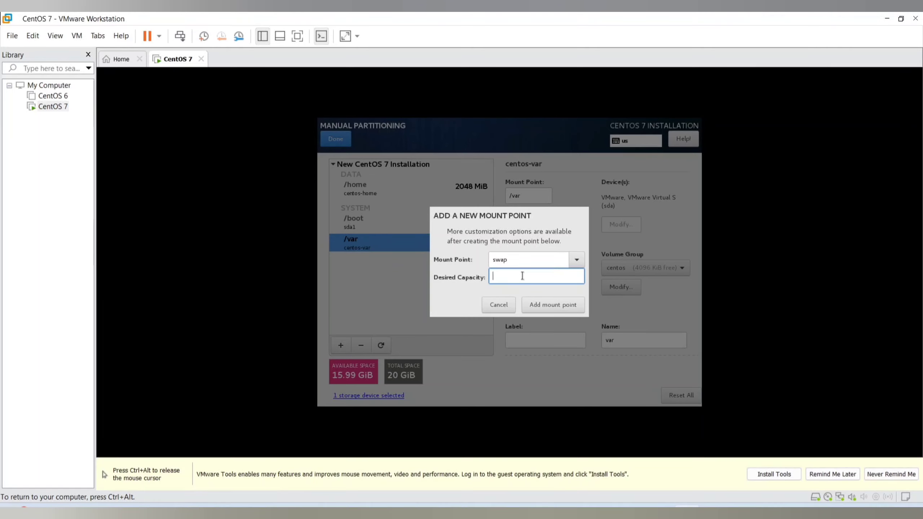
type("4G")
left_click(569, 310)
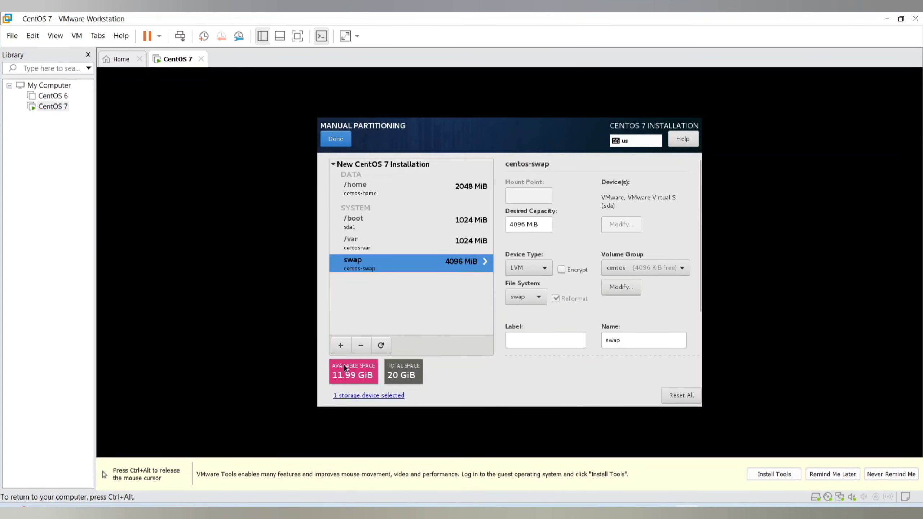
Add a /usr mount point with a desired capacity of 4G
left_click(340, 346)
left_click(573, 260)
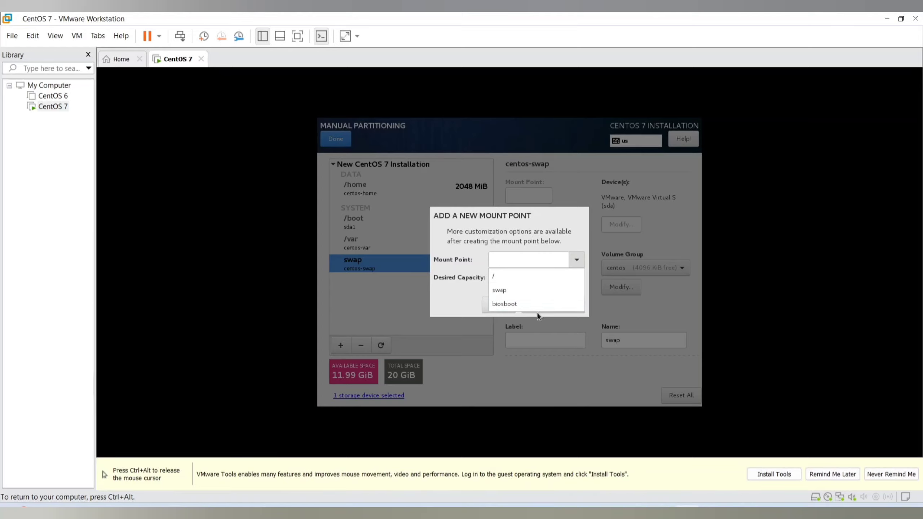
left_click(520, 259)
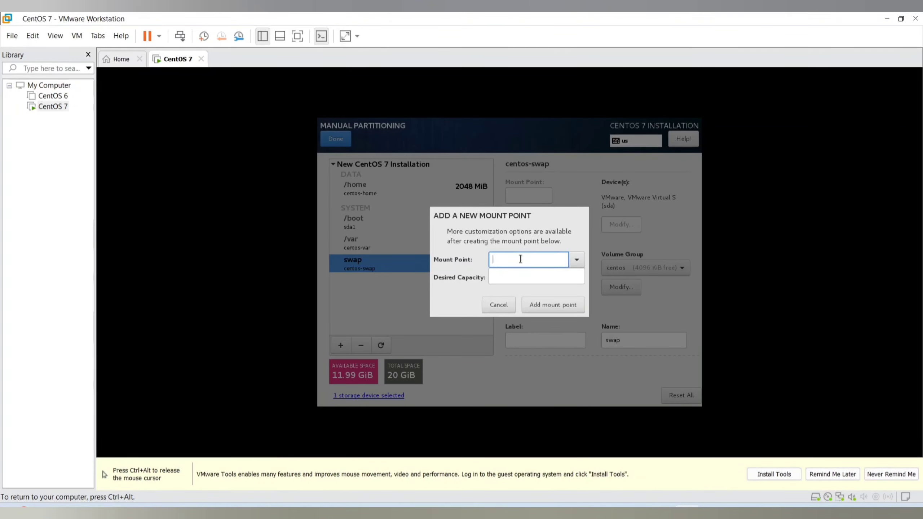
type("/usr")
left_click(512, 275)
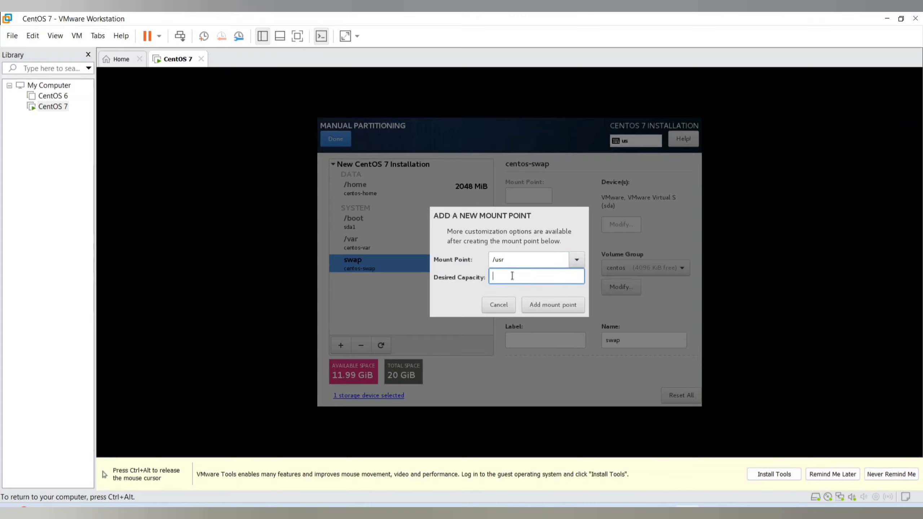
type("4G")
left_click(569, 309)
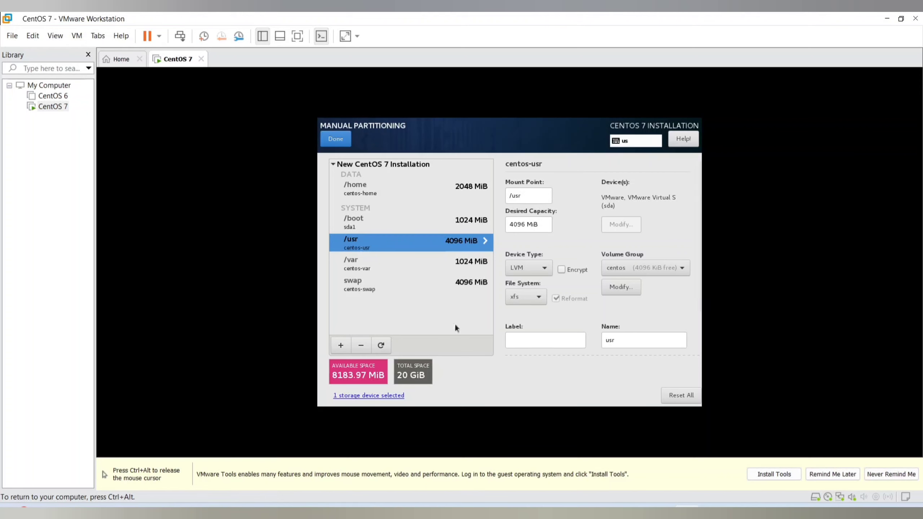
Add a /tmp mount point with a desired capacity of 1G
left_click(340, 346)
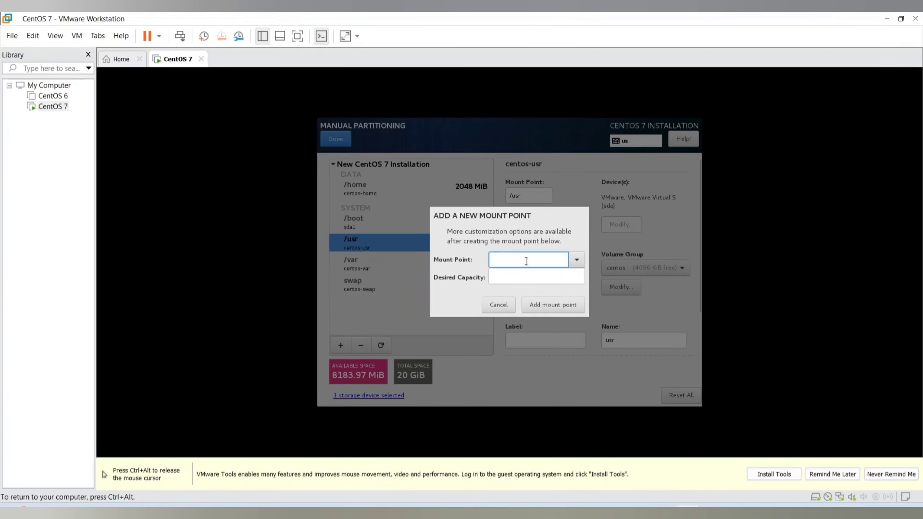
type("/tmp")
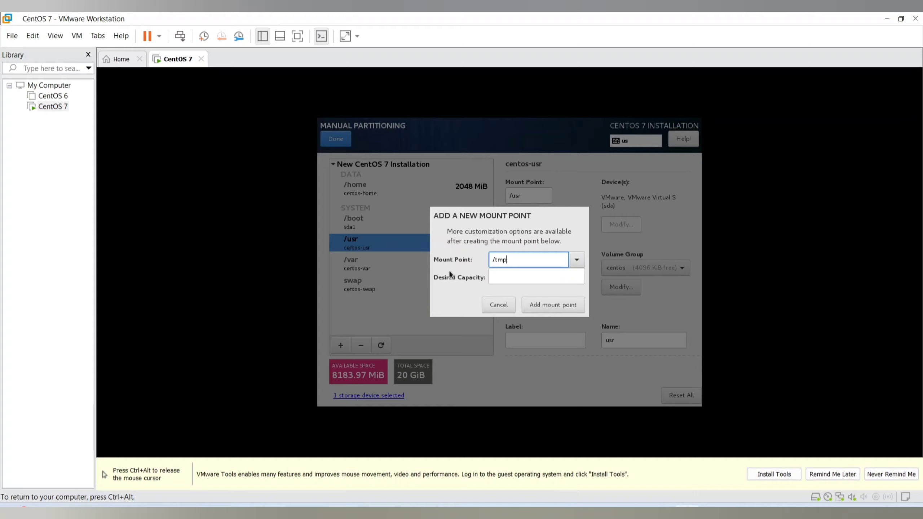
left_click(503, 277)
type("1G")
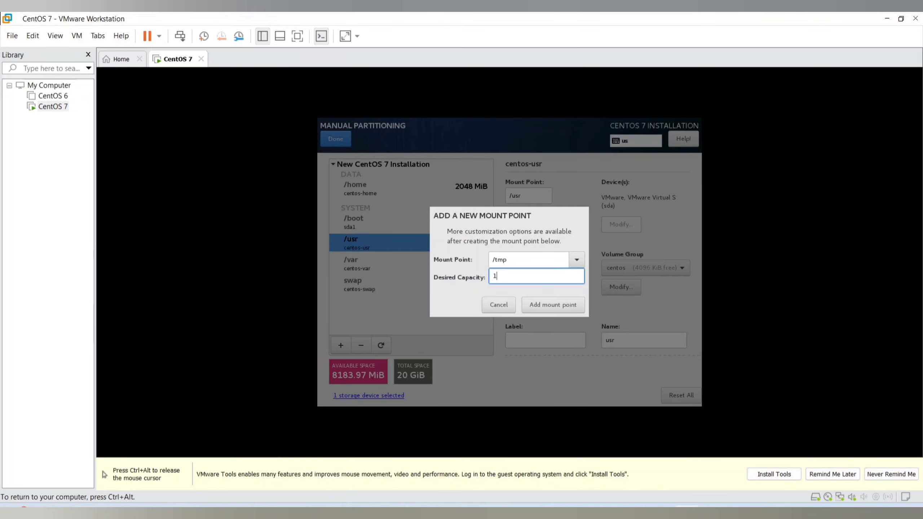
left_click(561, 305)
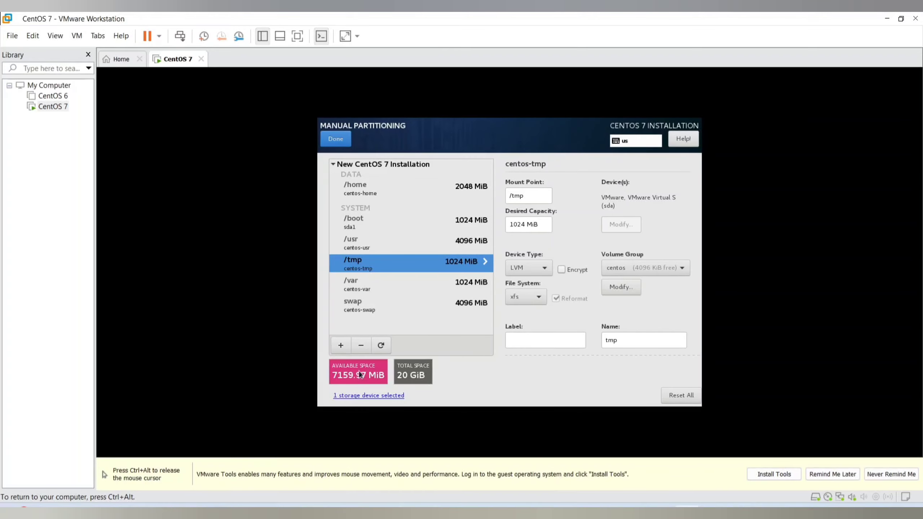
Add a root (/) mount point with a desired capacity of 7G
left_click(337, 346)
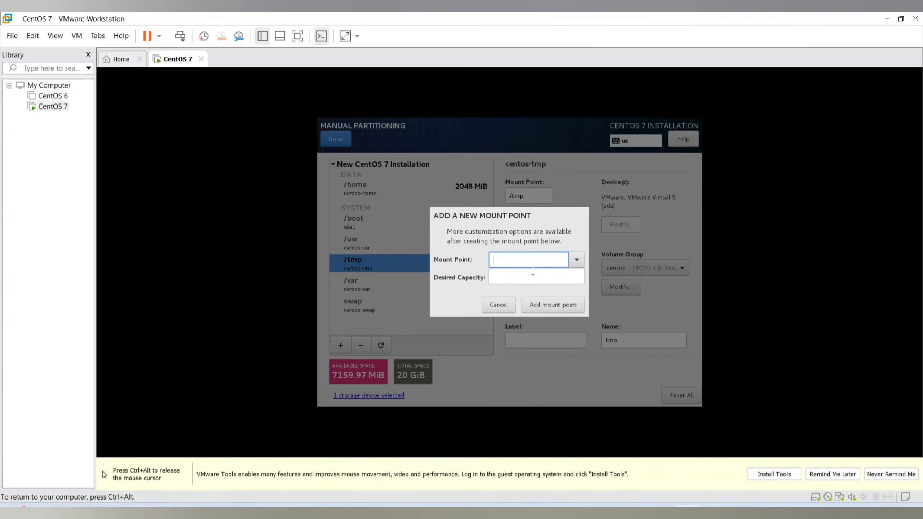
left_click(576, 259)
left_click(536, 277)
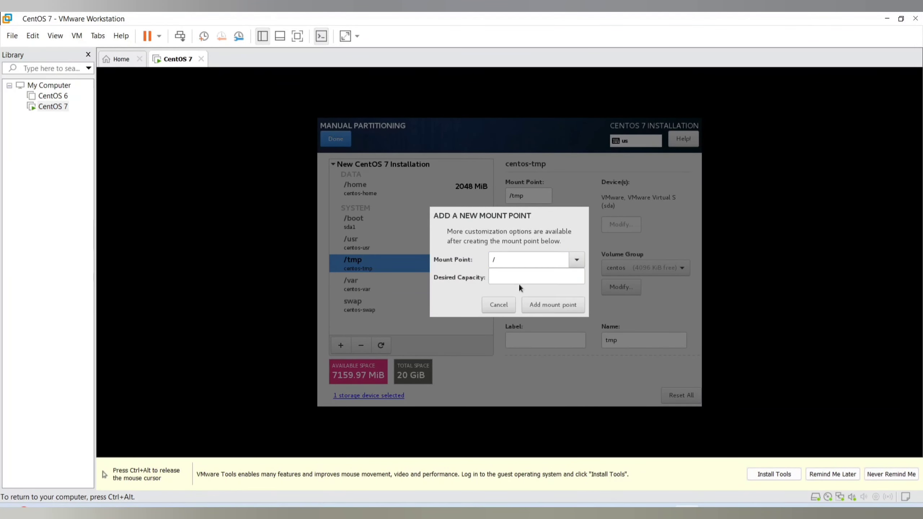
left_click(518, 279)
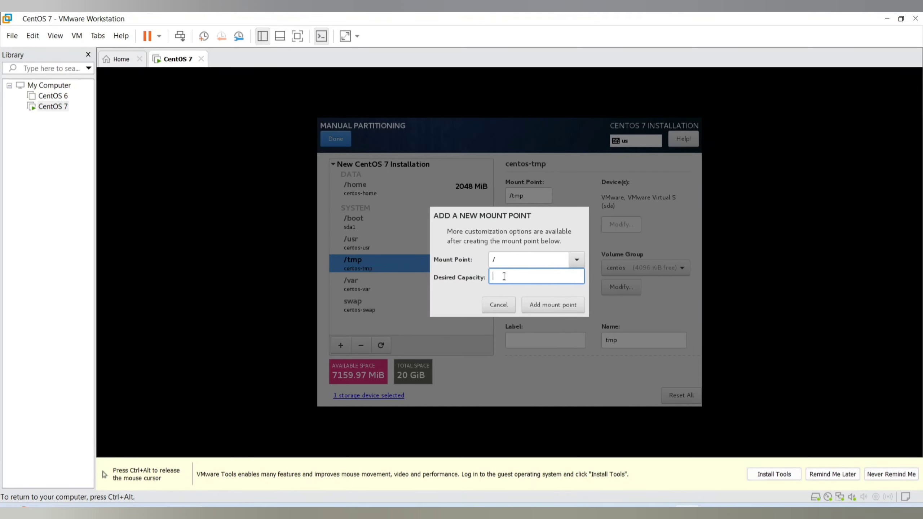
type("7G")
left_click(550, 306)
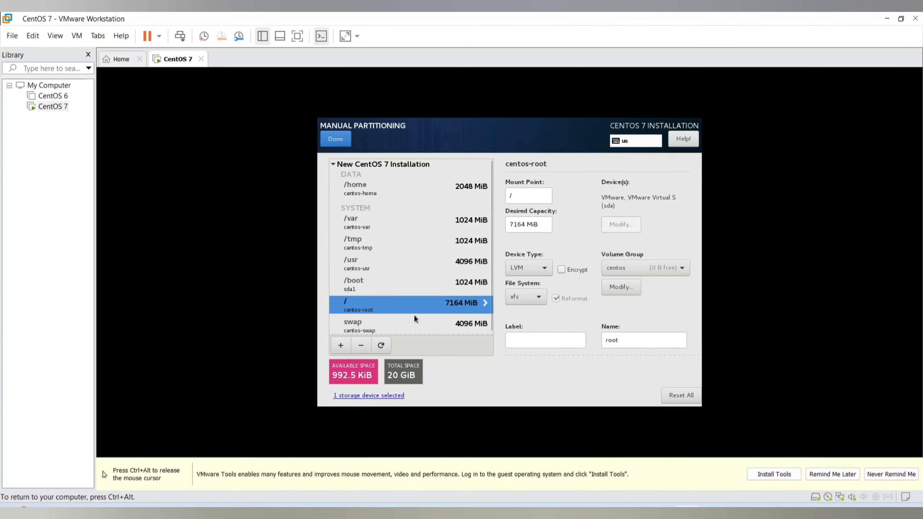
Finish the manual partitioning by accepting the summary of changes, and check the Kdump settings without altering them
scroll(414, 313, "down", 1)
left_click(336, 140)
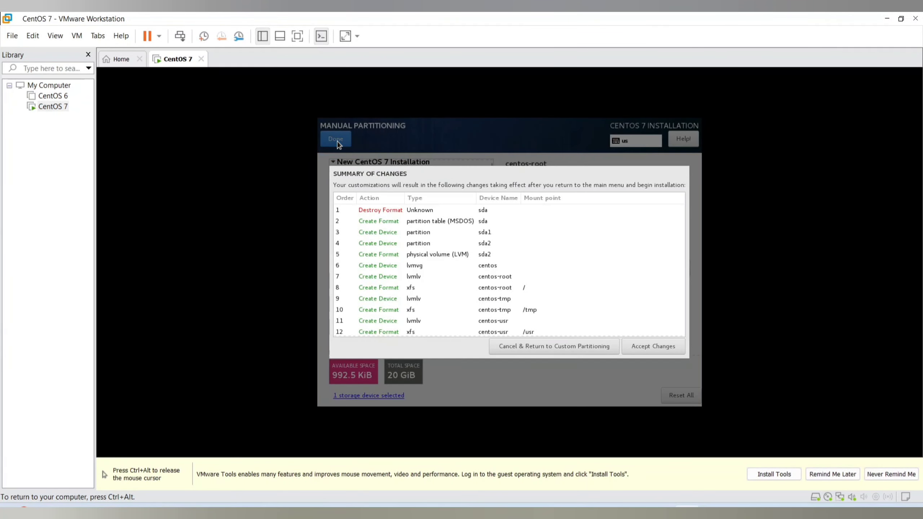
left_click(668, 346)
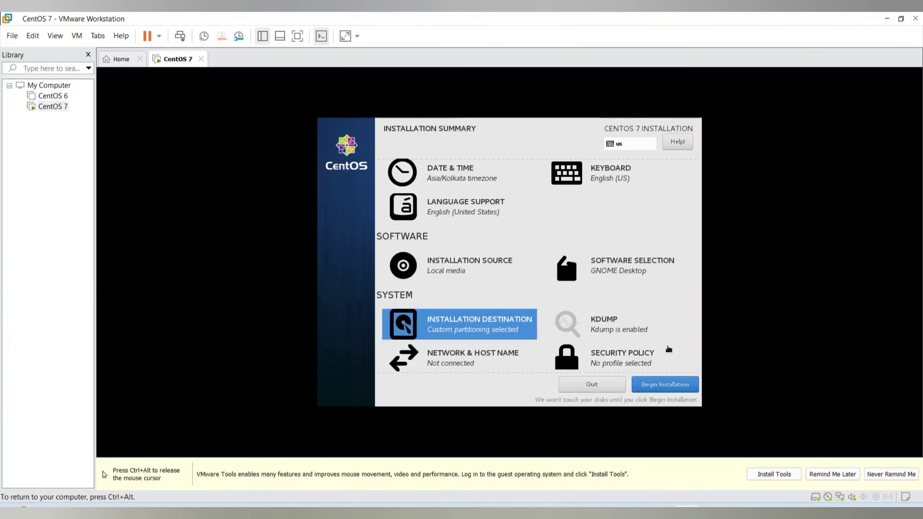
left_click(627, 329)
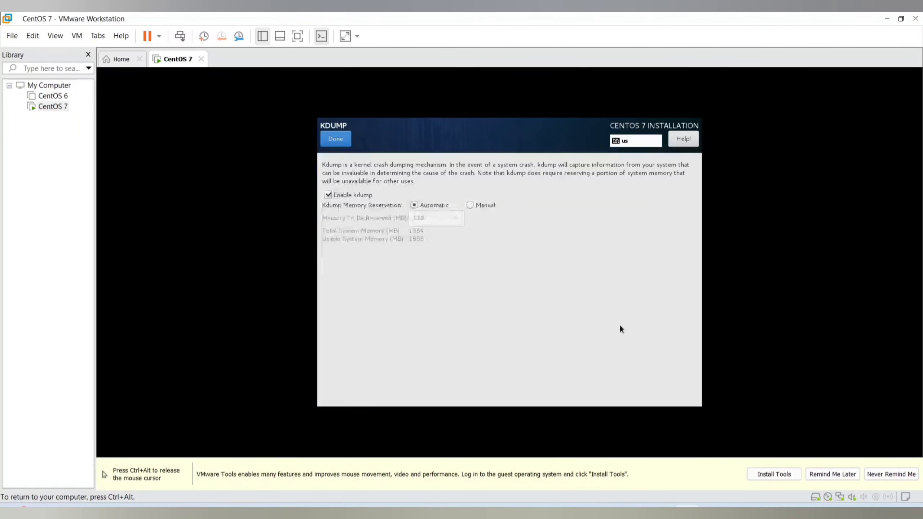
left_click(334, 138)
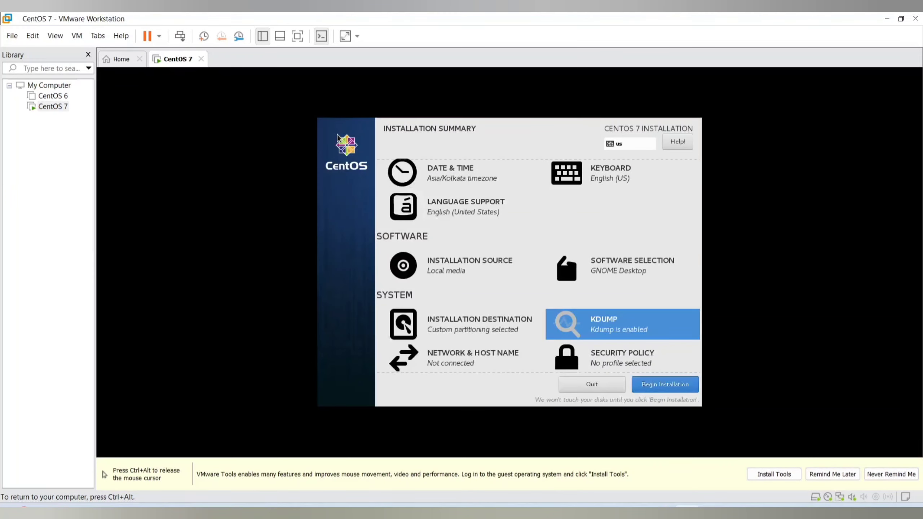
Apply cloudoceanlabs.com as the host name and switch on the Ethernet (ens33) connection in the network settings
left_click(468, 353)
left_click(431, 374)
left_click_drag(431, 373, 330, 374)
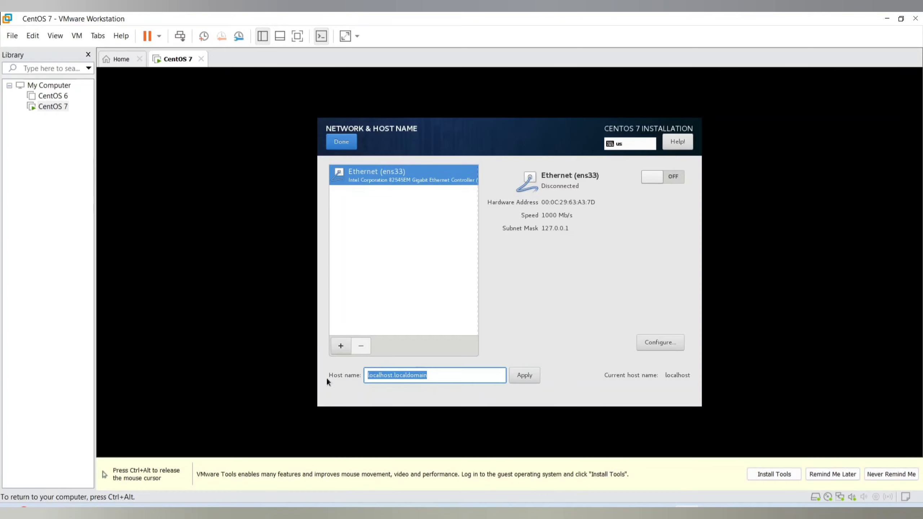
type("clou")
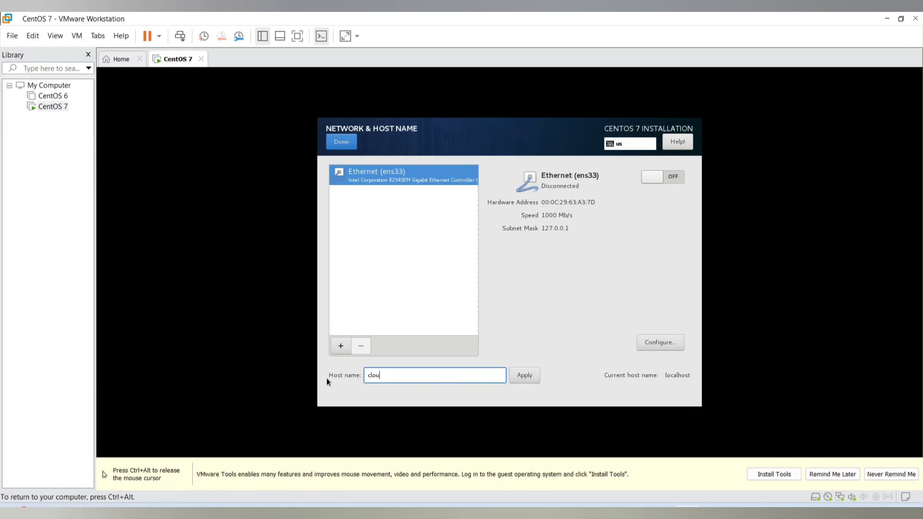
type("doceanlabs.com")
left_click(529, 375)
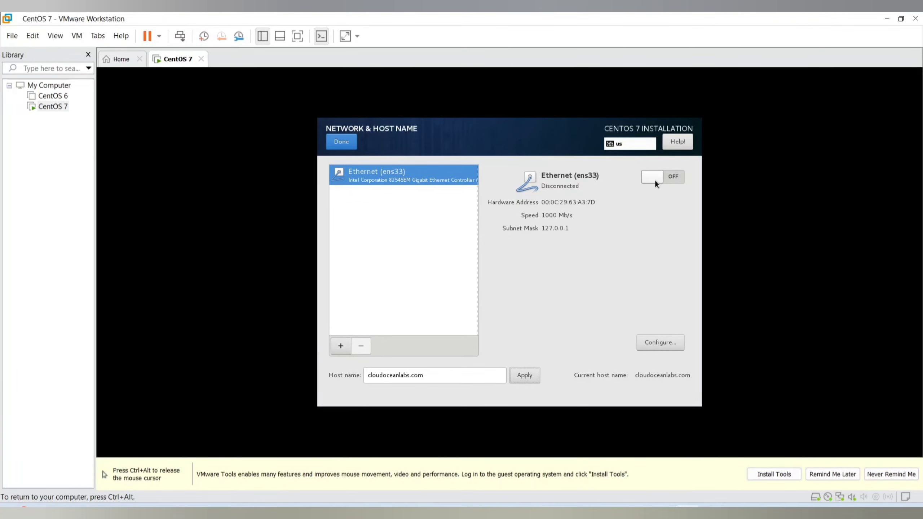
left_click(672, 180)
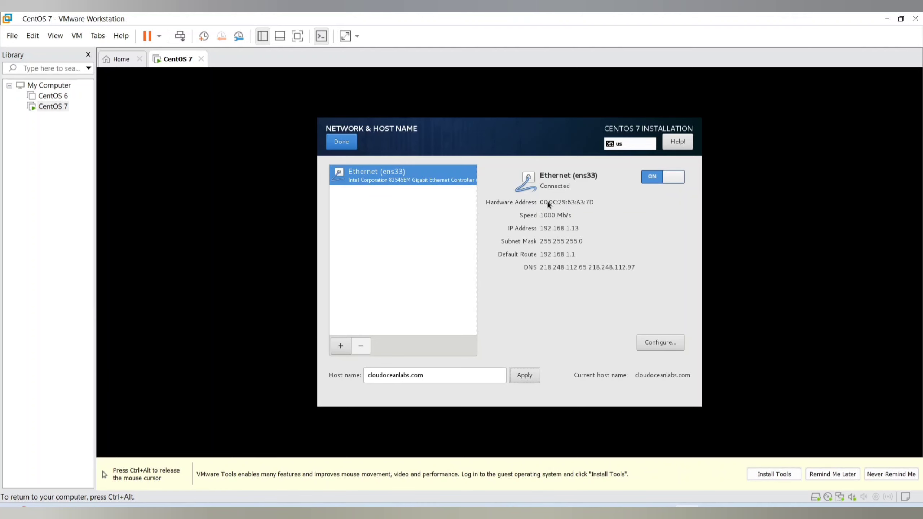
left_click(346, 143)
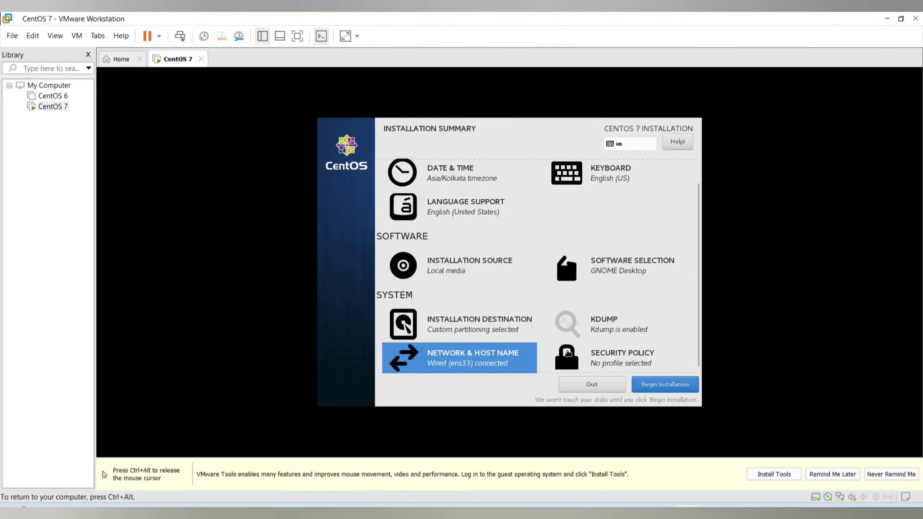
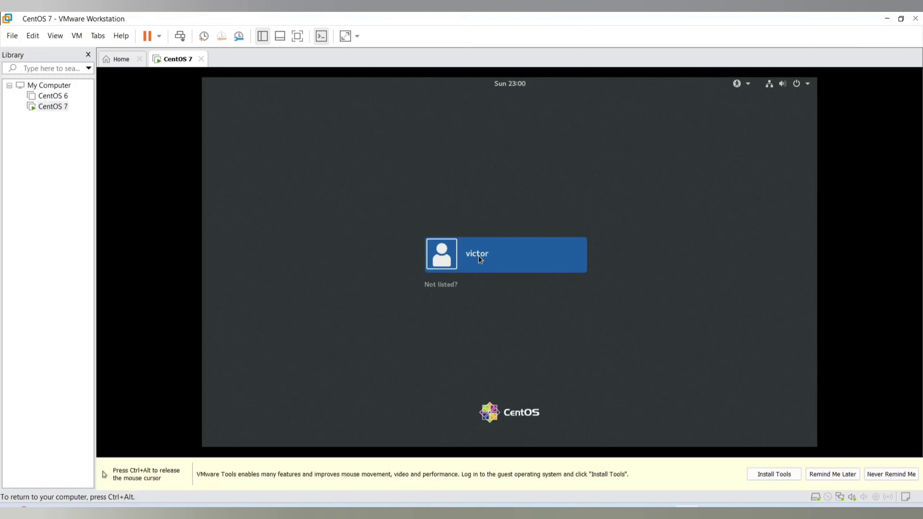
Sign in to the listed user account by entering the account password
left_click(478, 255)
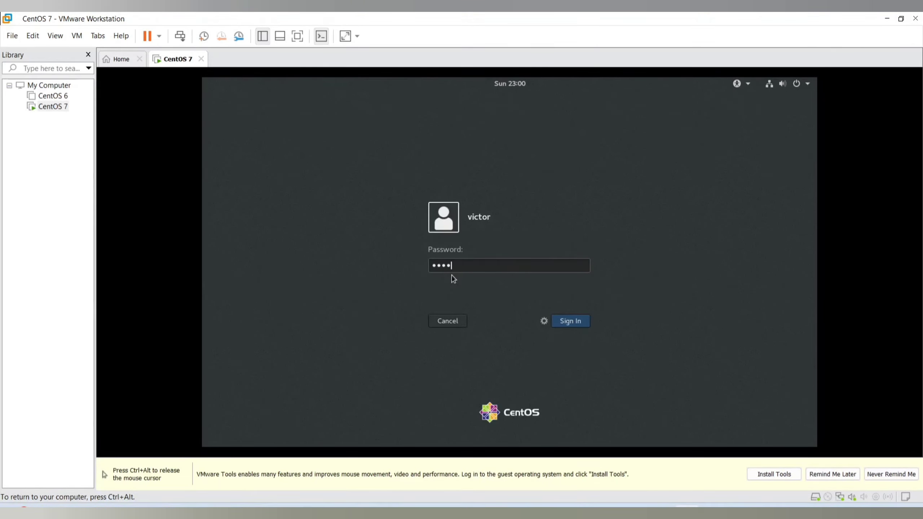
type("**********")
key("Return")
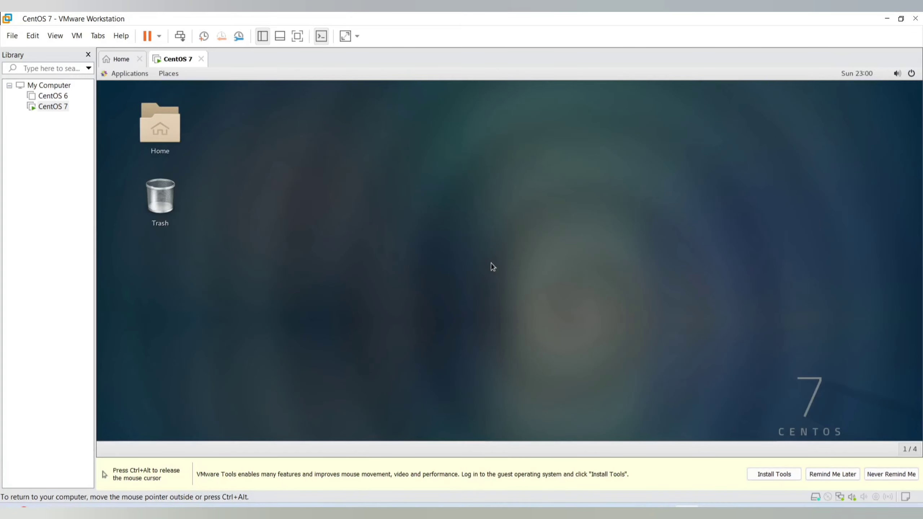
In full-screen view, complete the GNOME initial setup with English (United States) and the English (US) keyboard, skipping online accounts, and close Help
left_click(301, 37)
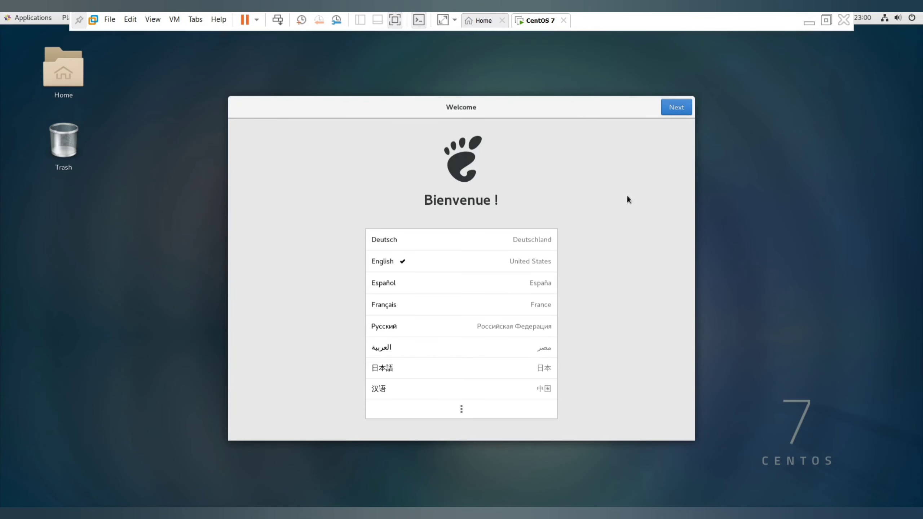
left_click(672, 110)
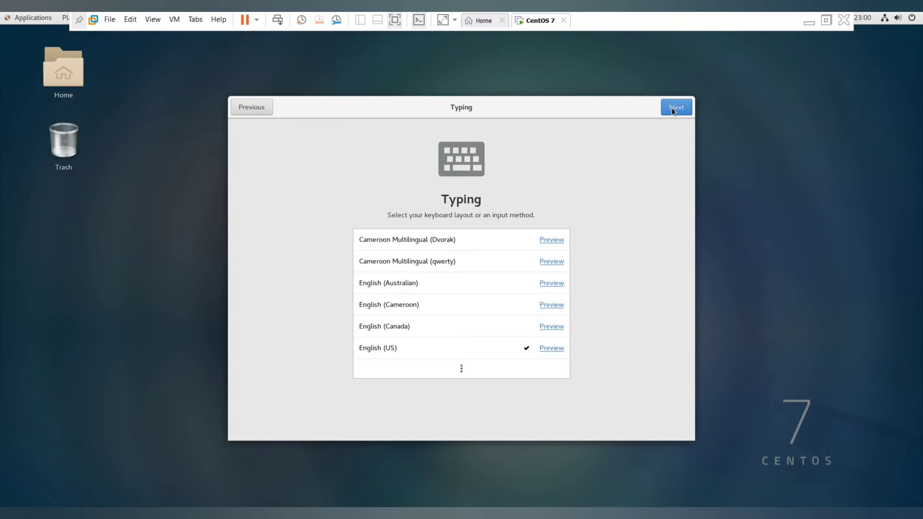
left_click(672, 110)
left_click(672, 111)
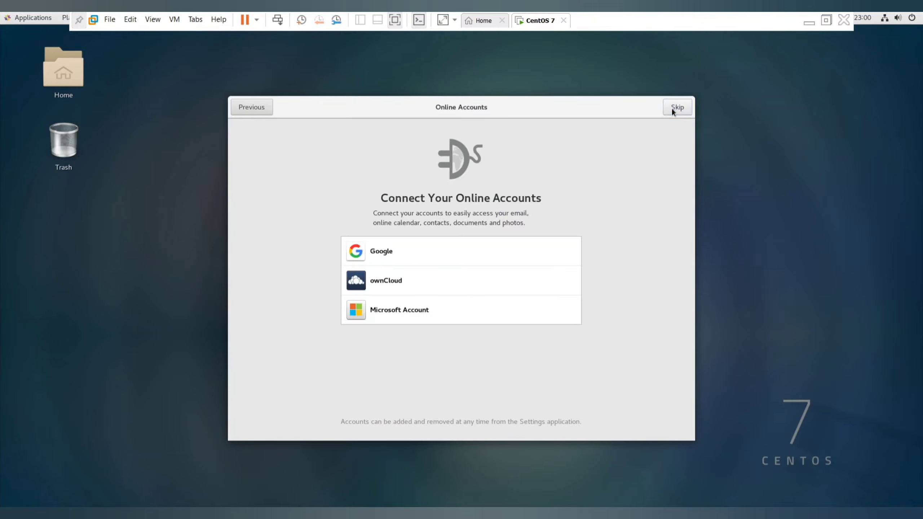
left_click(674, 112)
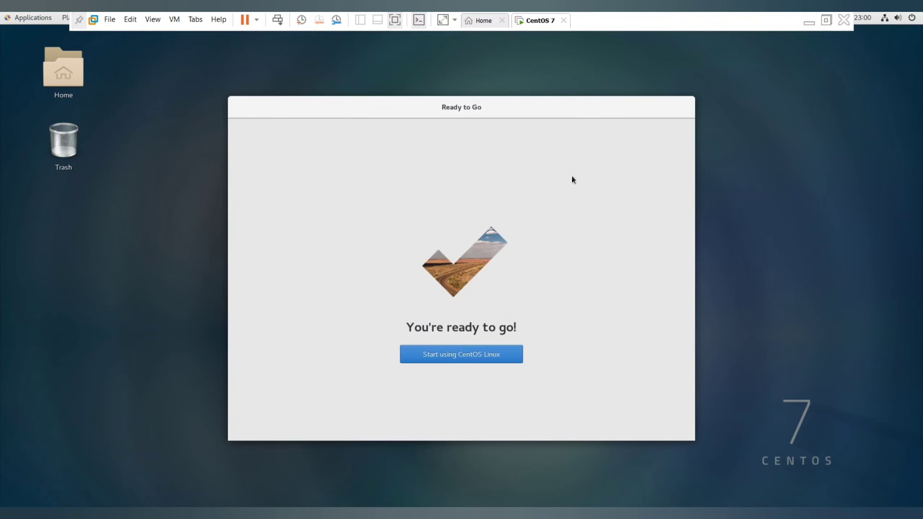
left_click(448, 353)
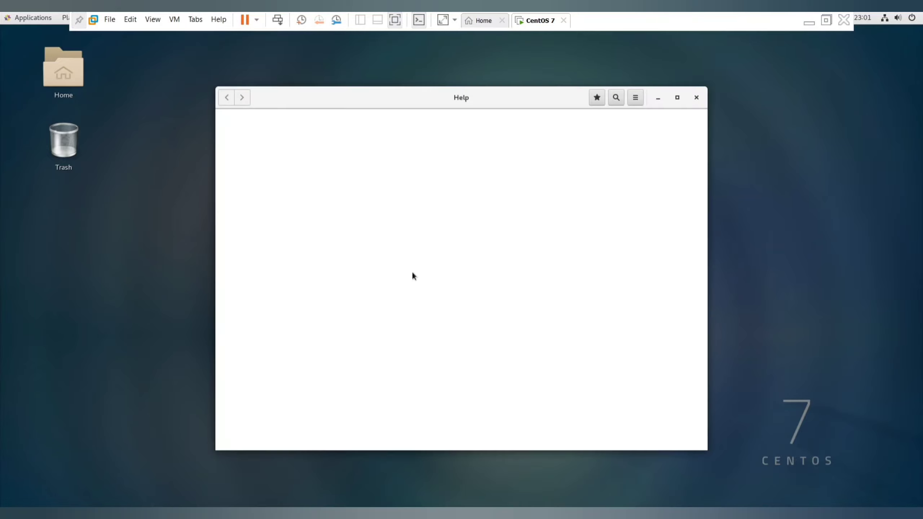
left_click(696, 97)
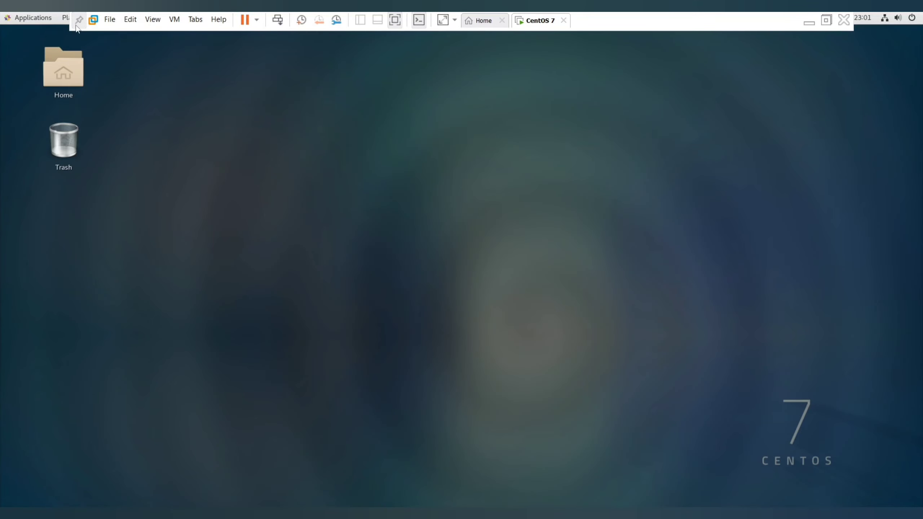
Add a Terminal shortcut to the desktop and open a terminal from it
left_click(30, 20)
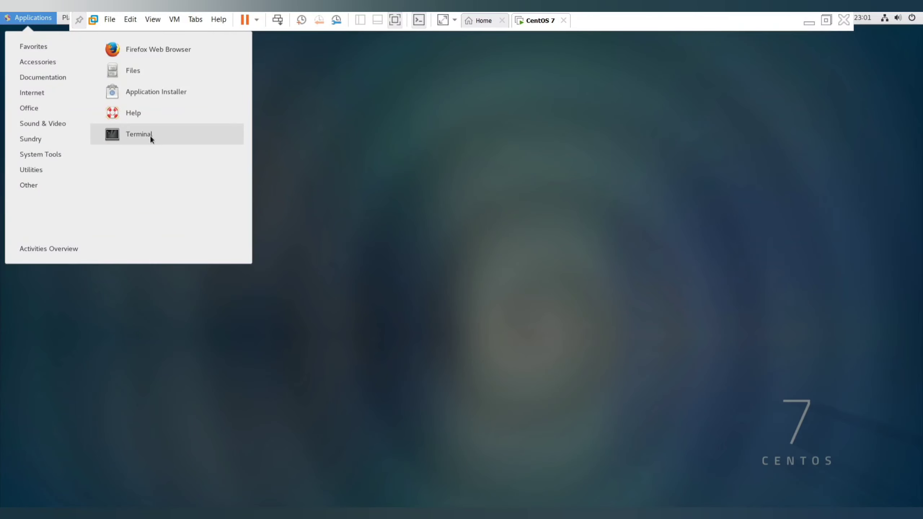
left_click_drag(150, 136, 377, 186)
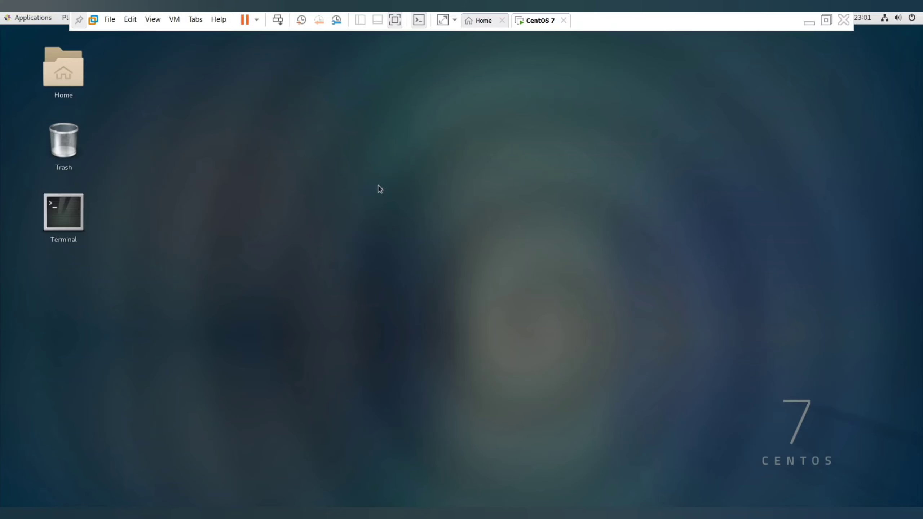
double_click(74, 219)
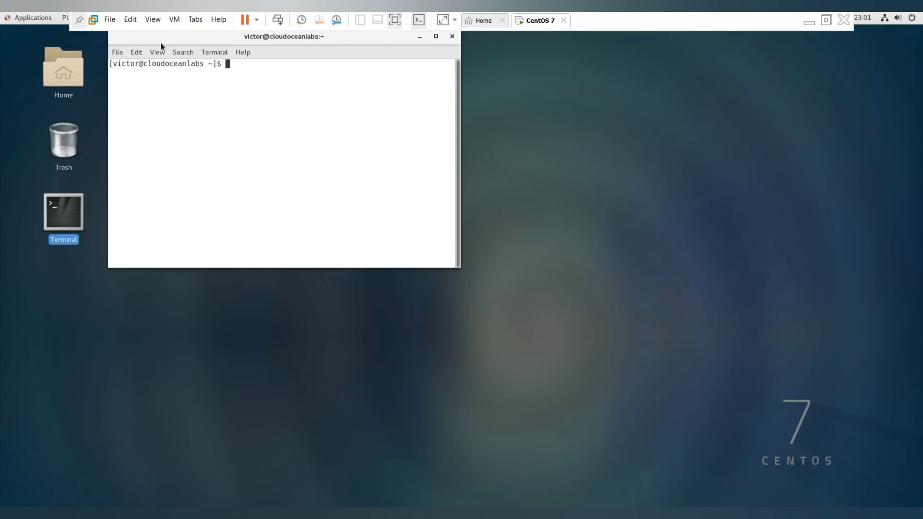
Maximize the terminal window and enlarge its text for readability
left_click_drag(160, 41, 518, 105)
left_click(557, 101)
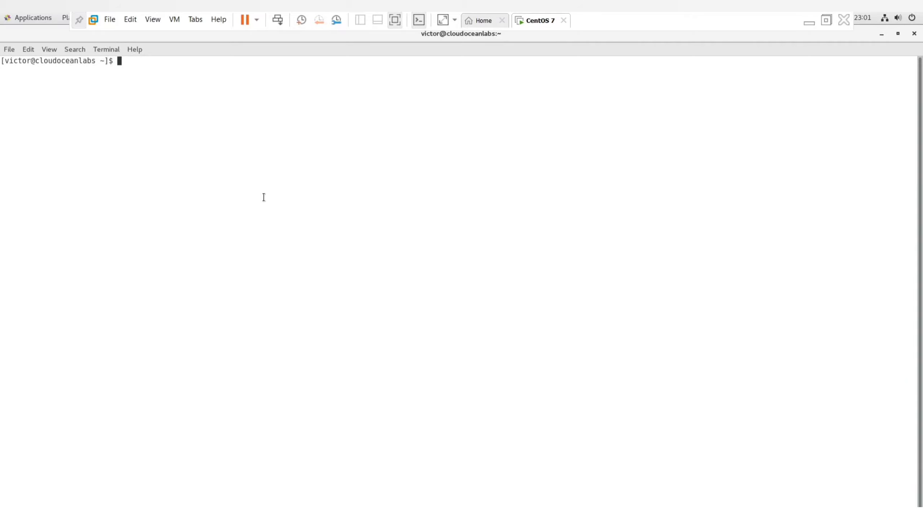
key("ctrl+plus")
key("ctrl+plus")
key("ctrl+plus")
key("ctrl+plus")
key("ctrl+plus")
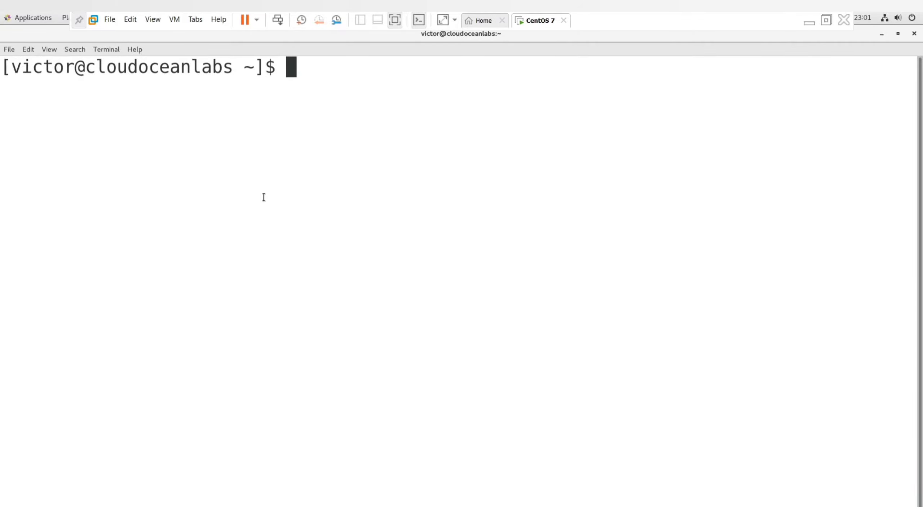
key("ctrl+minus")
List the mounted file systems with df -Th and the block devices with lsblk, and highlight the sda disk
type("df ")
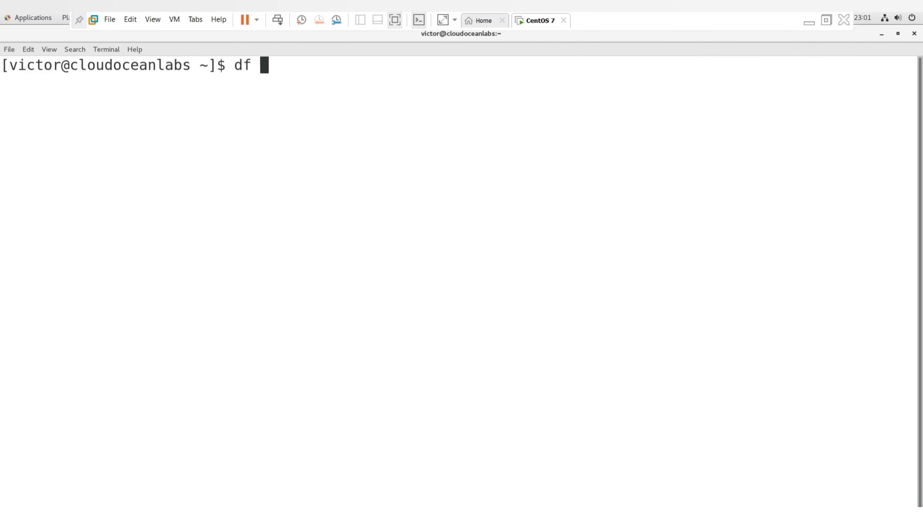
type("-Th")
key("Return")
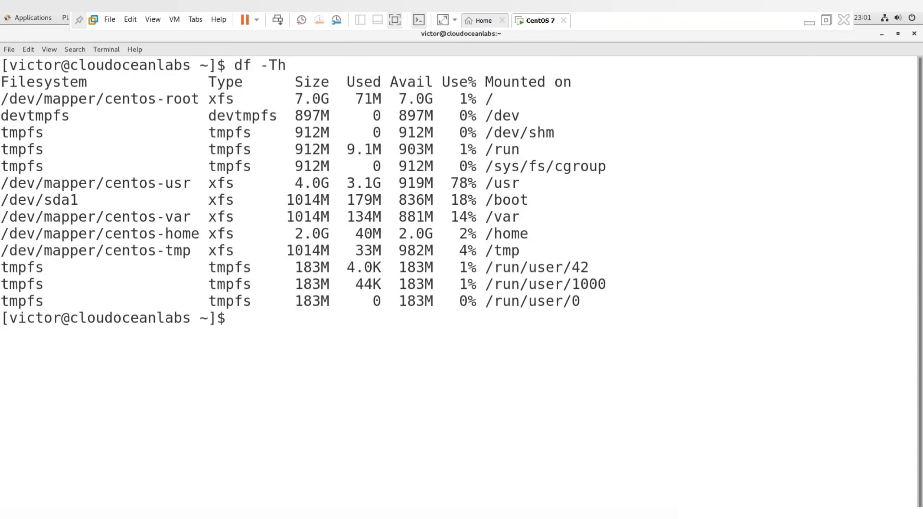
type("lsblk")
key("Return")
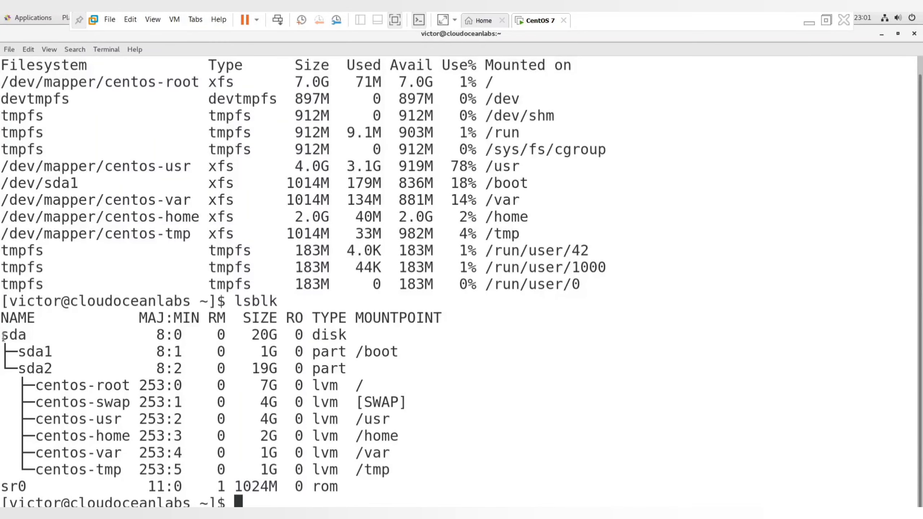
left_click_drag(1, 336, 27, 340)
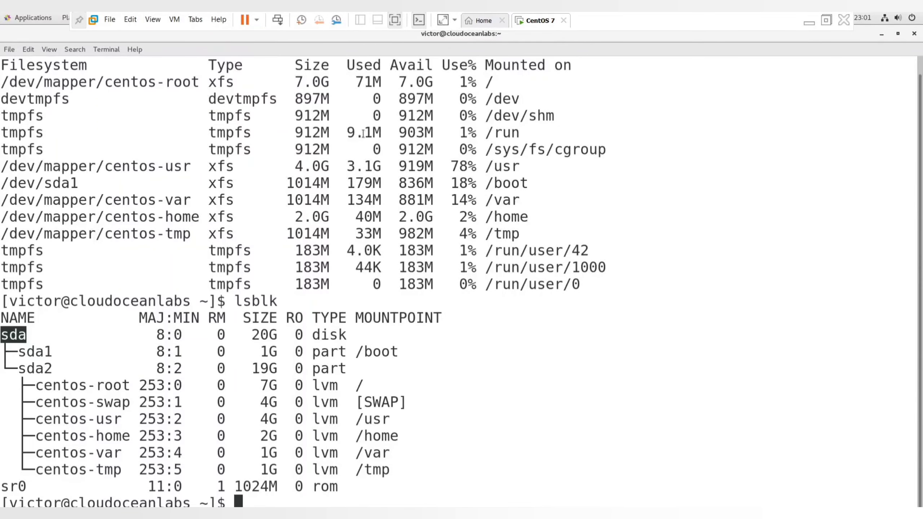
Restore the terminal to a smaller window enlarged to fit the lsblk table, leave full-screen view and reposition the window
left_click(896, 34)
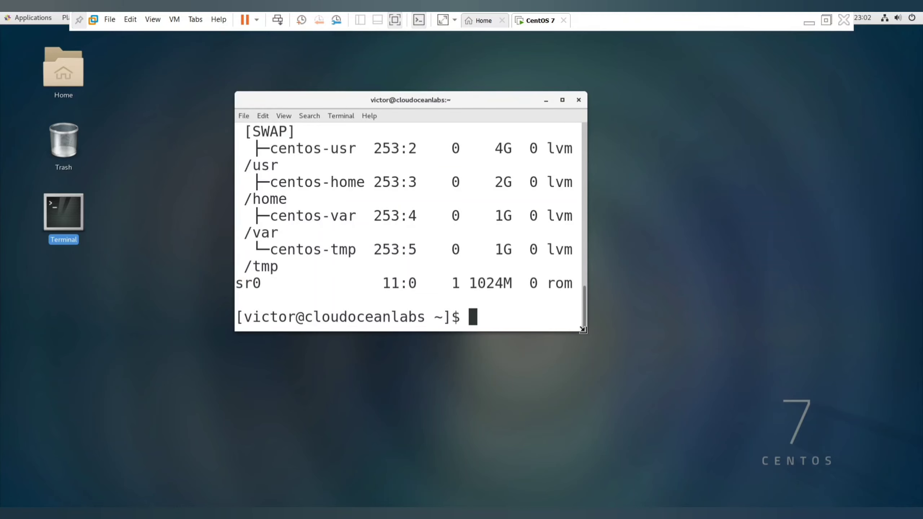
left_click_drag(584, 331, 733, 439)
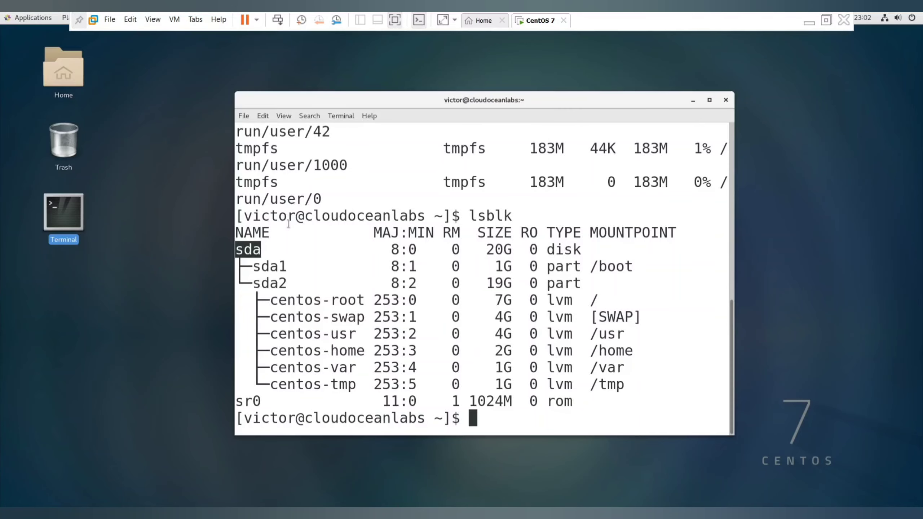
left_click(396, 20)
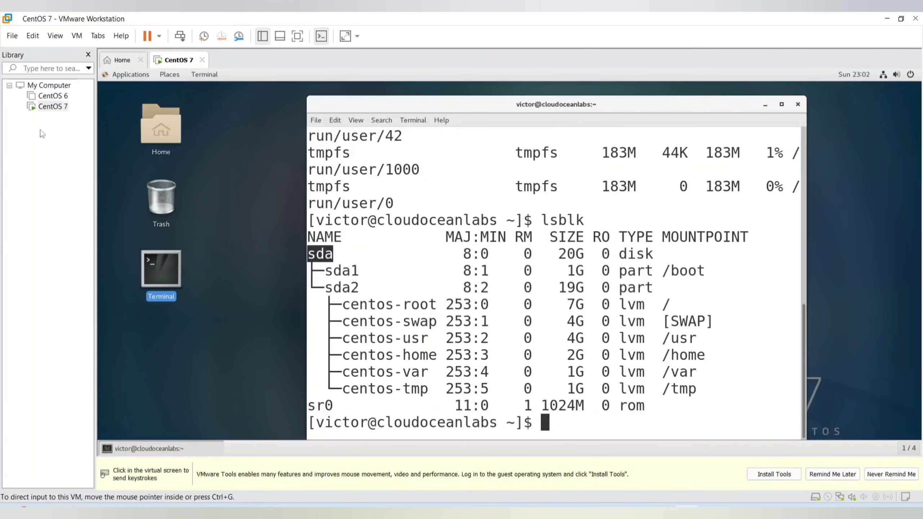
left_click(39, 142)
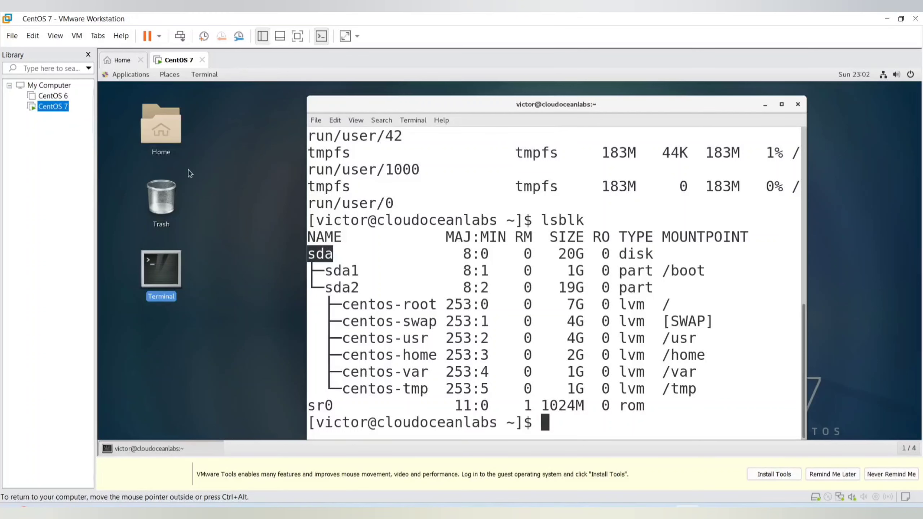
left_click(707, 156)
left_click_drag(647, 109, 628, 102)
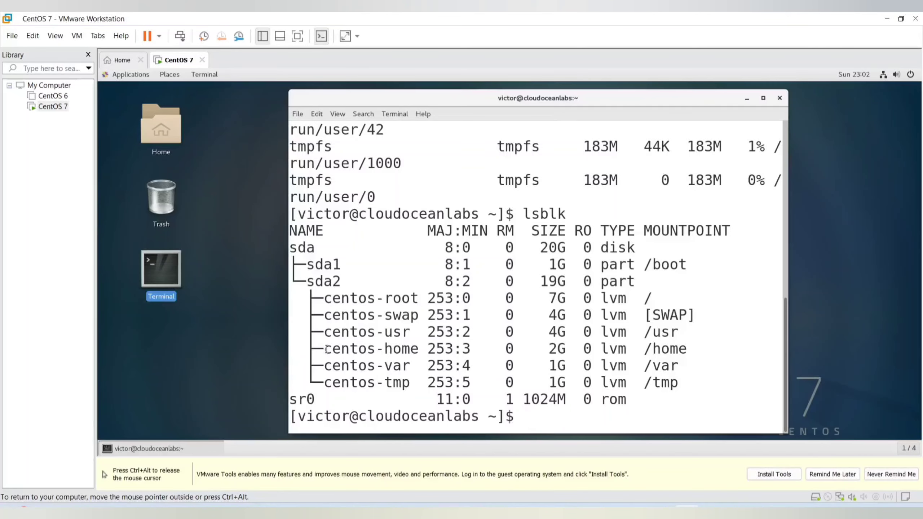
left_click(224, 328)
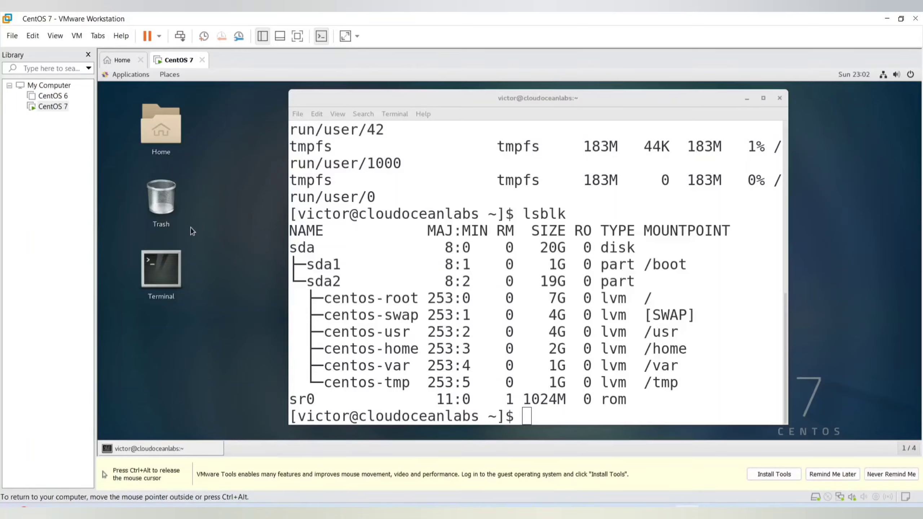
right_click(58, 109)
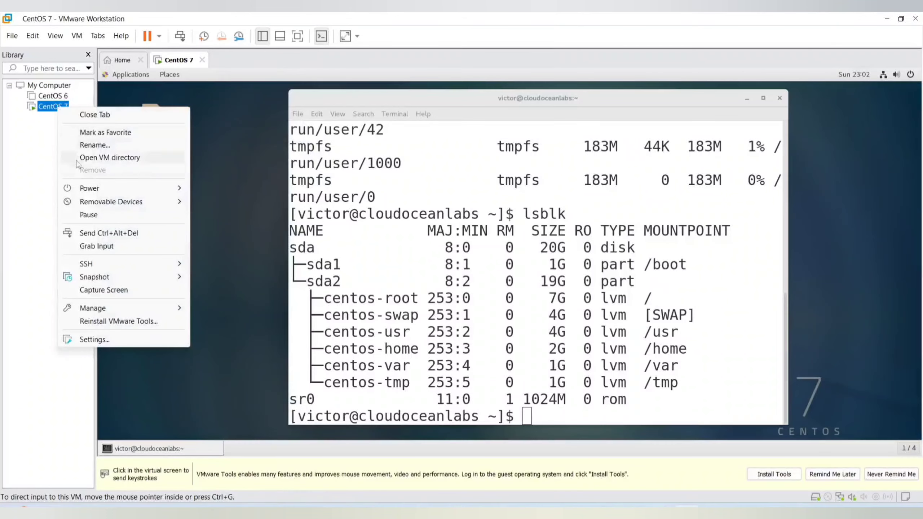
mouse_move(89, 282)
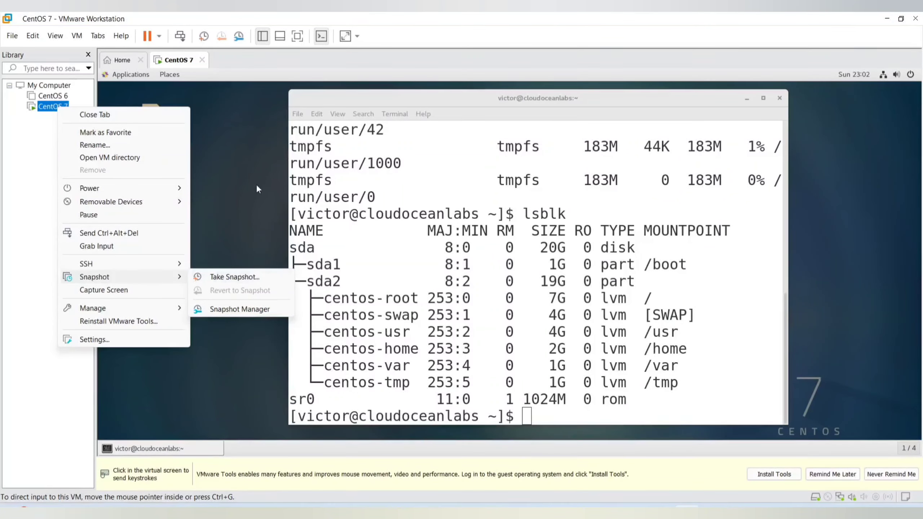
left_click(267, 118)
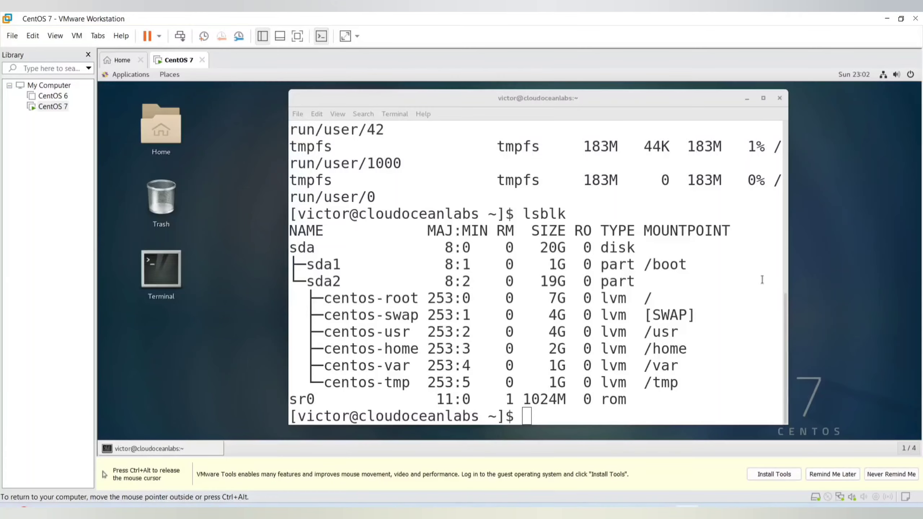
Close the terminal, open a fresh one from the desktop shortcut and move it towards the middle of the desktop
left_click(779, 98)
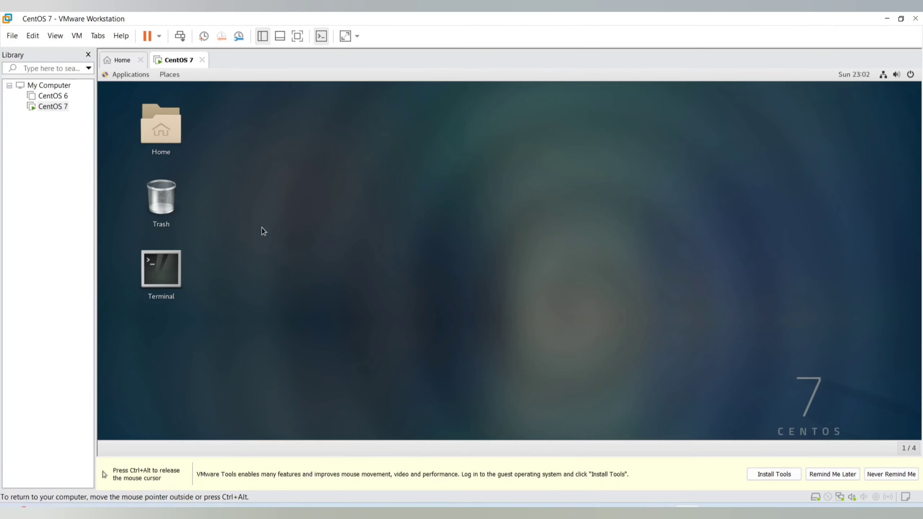
double_click(168, 276)
left_click_drag(365, 135, 495, 133)
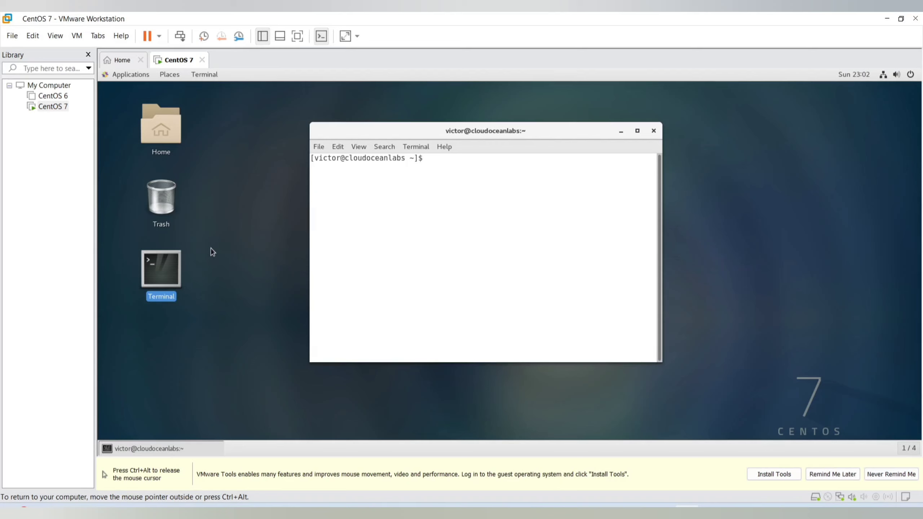
Take a snapshot of the CentOS 7 virtual machine named "CentOS 7 - v1" with the description "Snapshot 1"
right_click(54, 109)
mouse_move(171, 274)
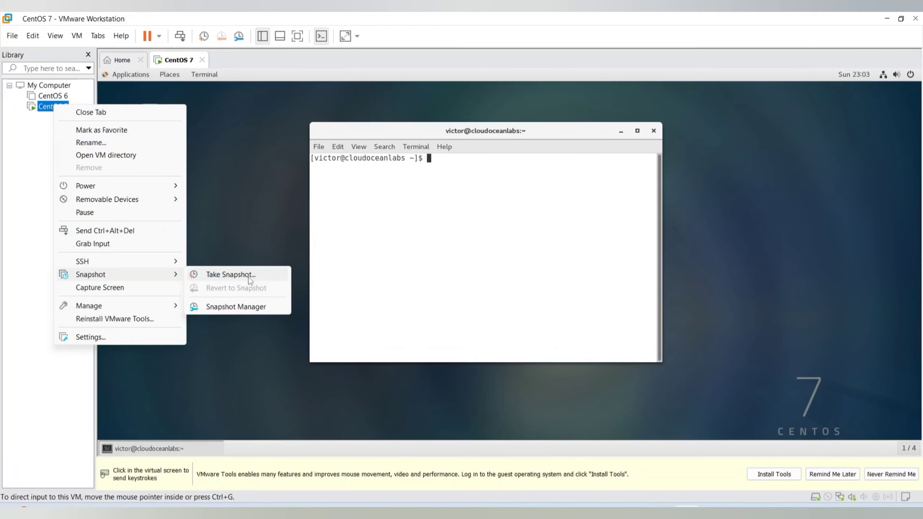
left_click(250, 279)
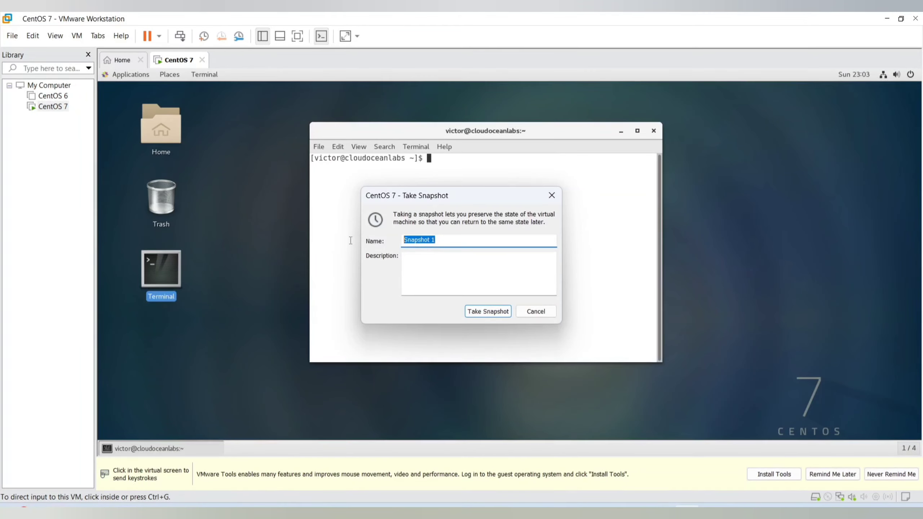
type("CentOS 7")
left_click(428, 260)
type("Snap")
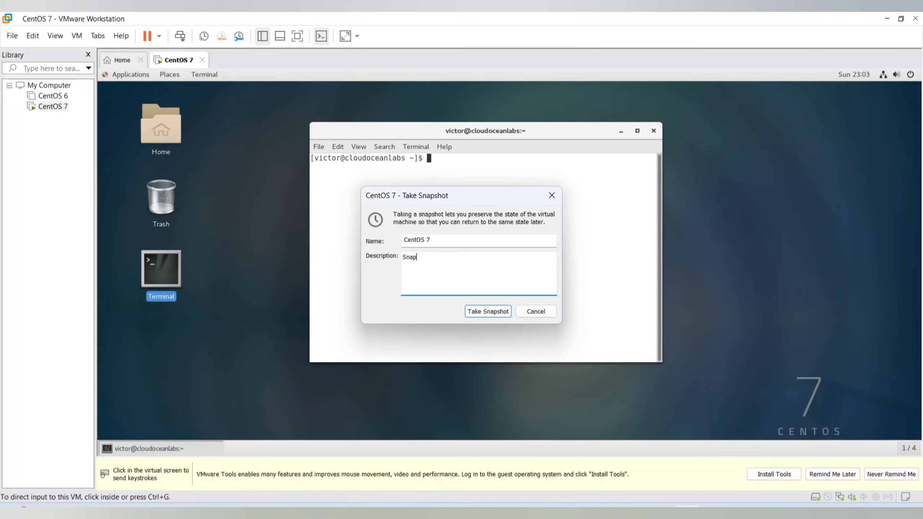
type("shot 1")
left_click(449, 242)
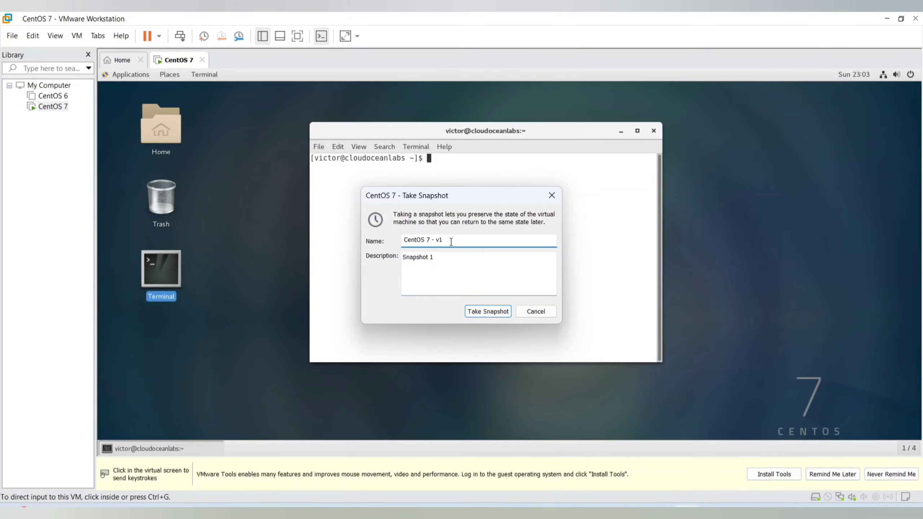
left_click(487, 311)
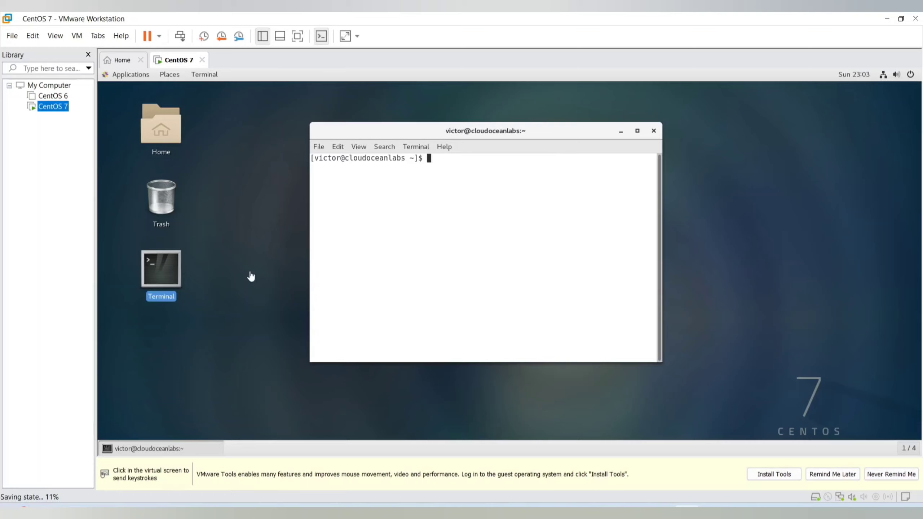
Check the snapshot options of the CentOS 7 virtual machine for the CentOS 7 - v1 entry without reverting to it
left_click(250, 237)
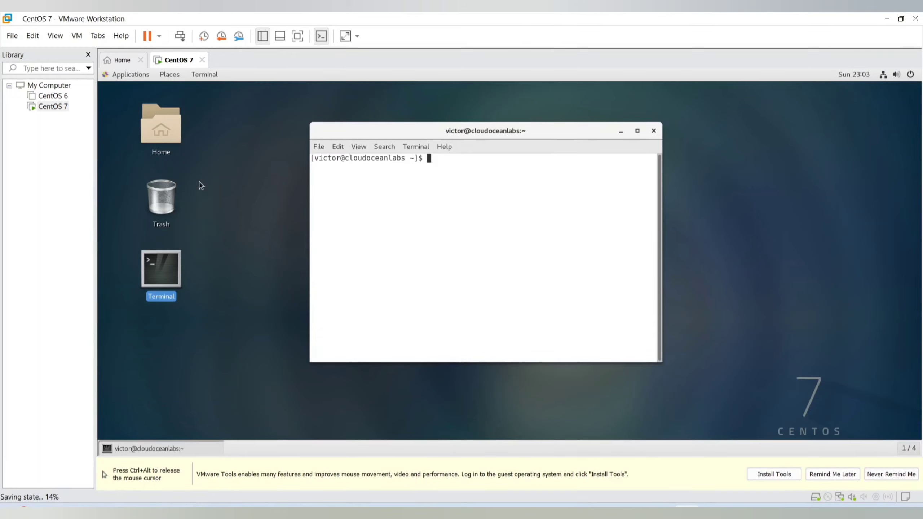
key("ctrl+alt")
left_click(44, 107)
right_click(45, 109)
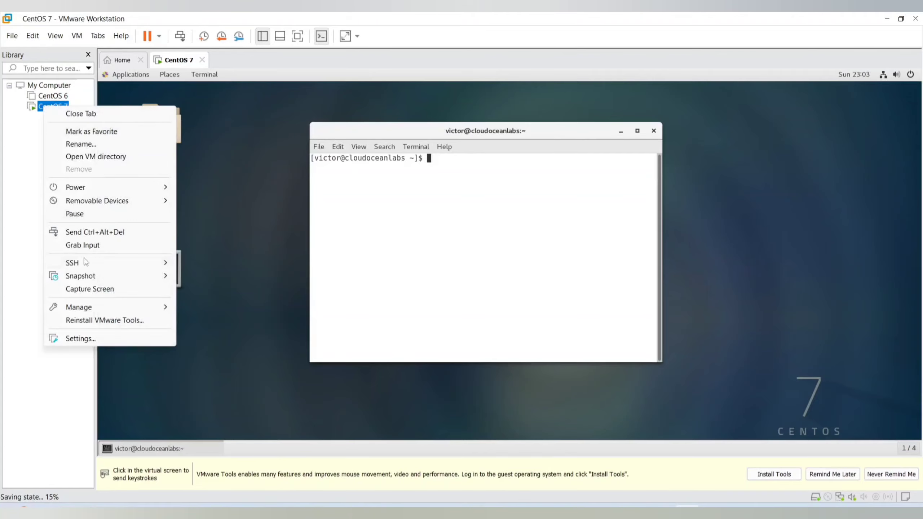
mouse_move(109, 275)
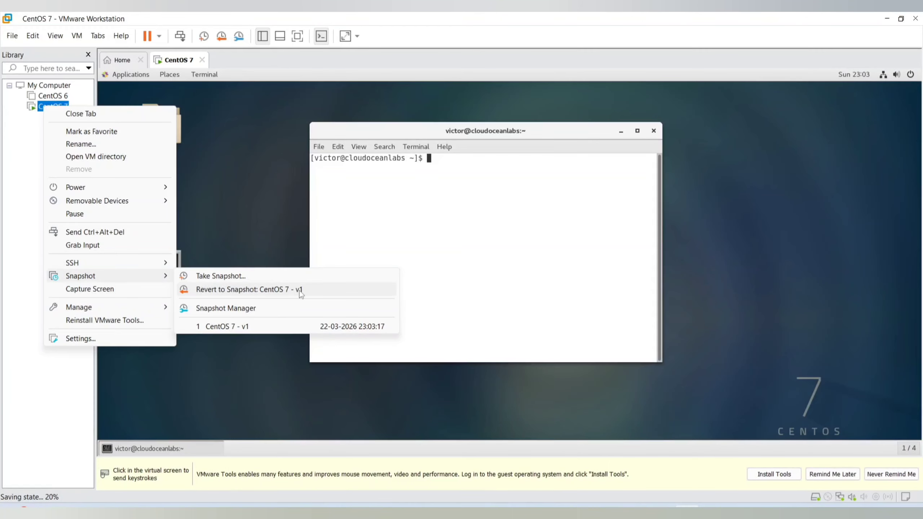
left_click(259, 193)
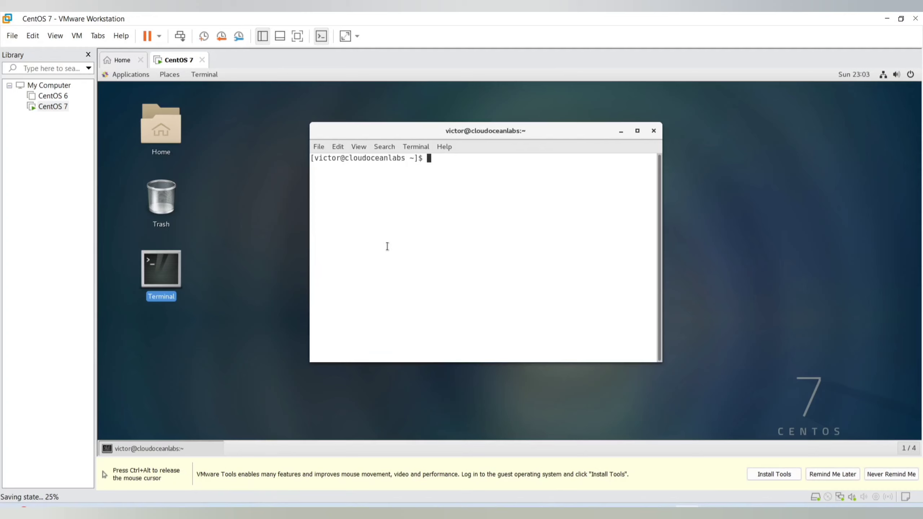
left_click(230, 227)
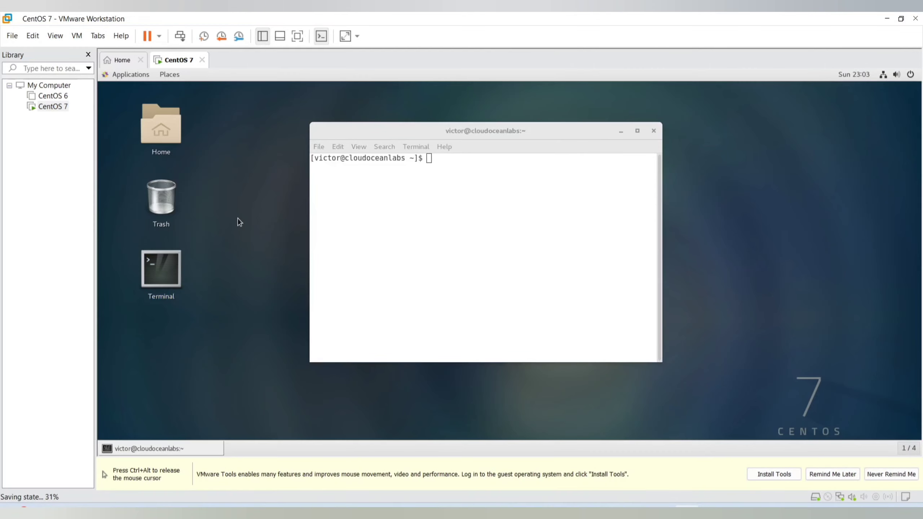